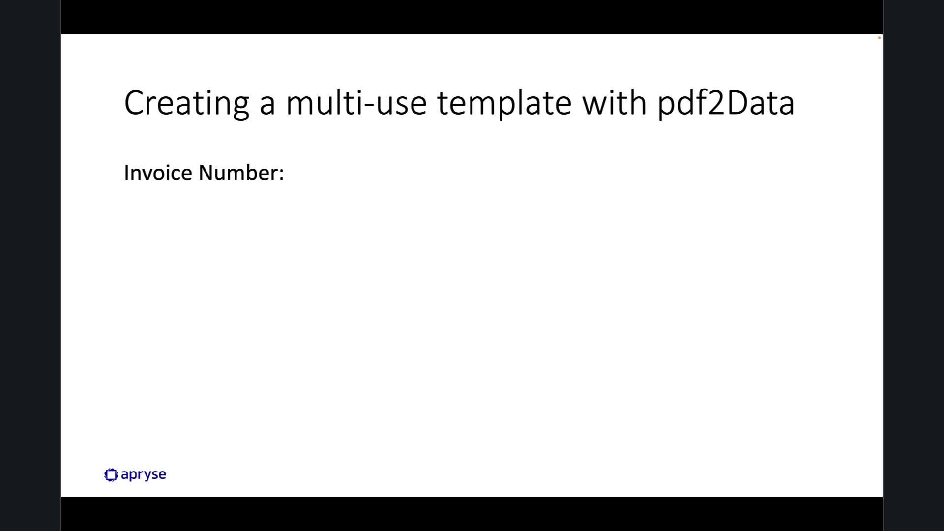
{"action": "key", "text": "Right"}
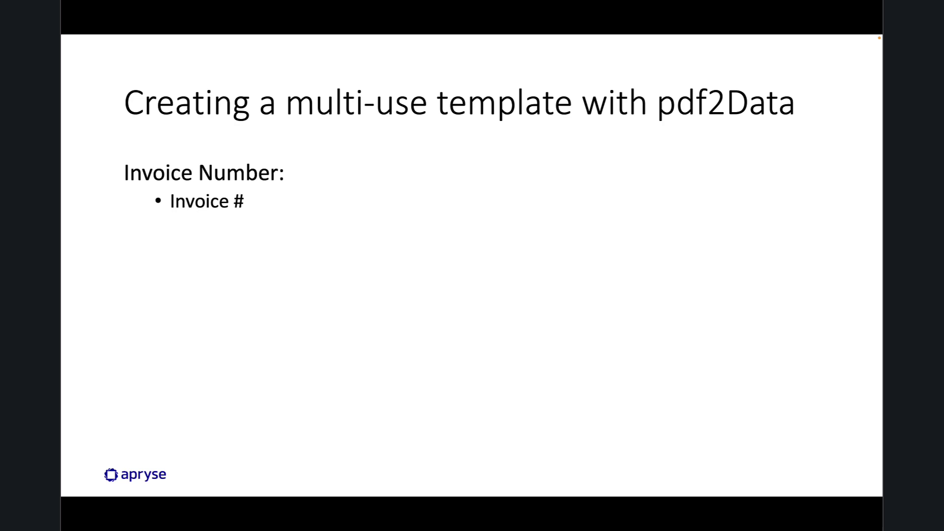
{"action": "key", "text": "Right"}
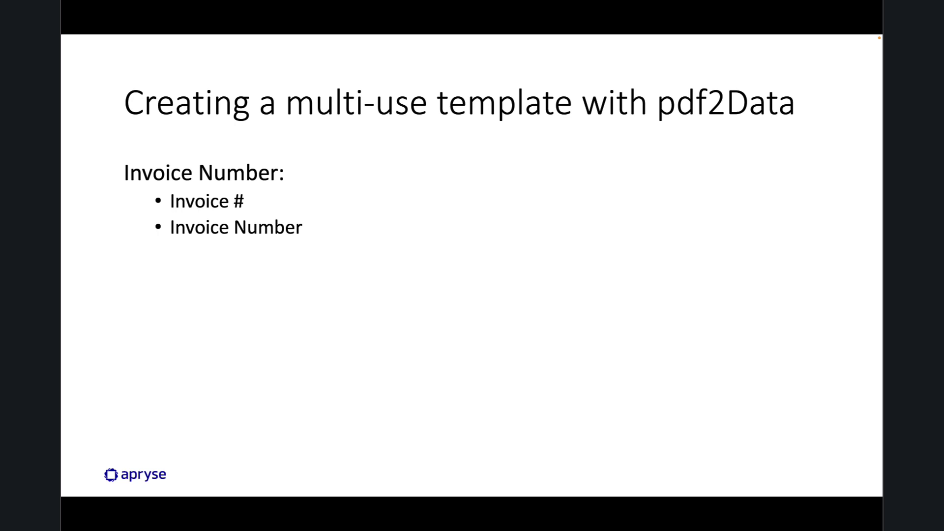
{"action": "key", "text": "Right"}
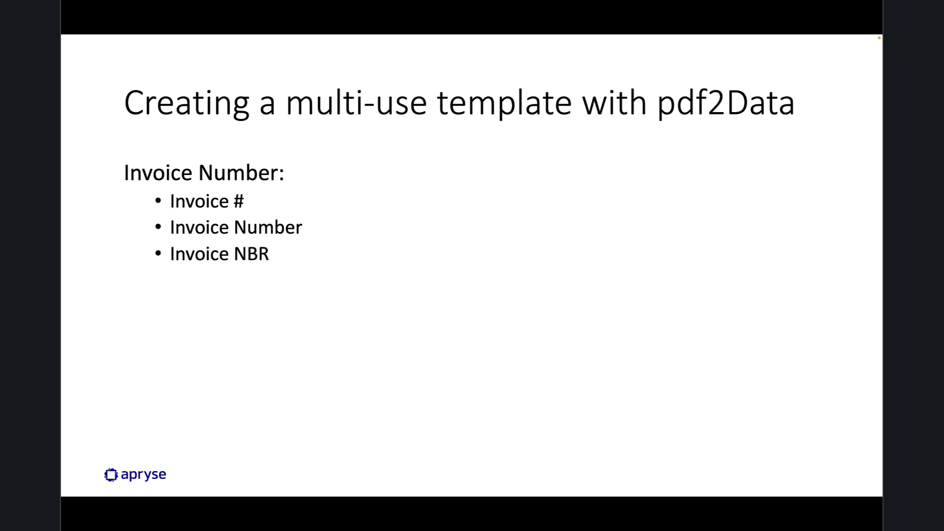
{"action": "key", "text": "Right"}
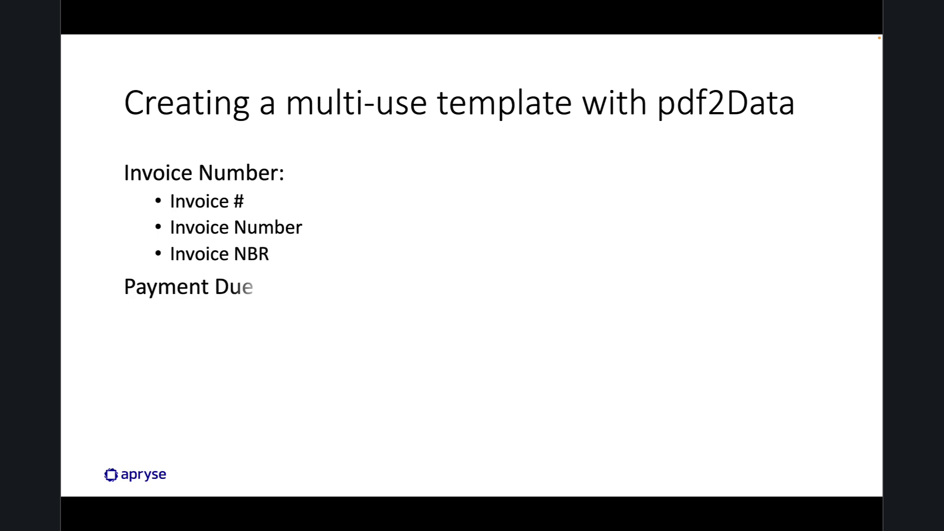
{"action": "key", "text": "Right"}
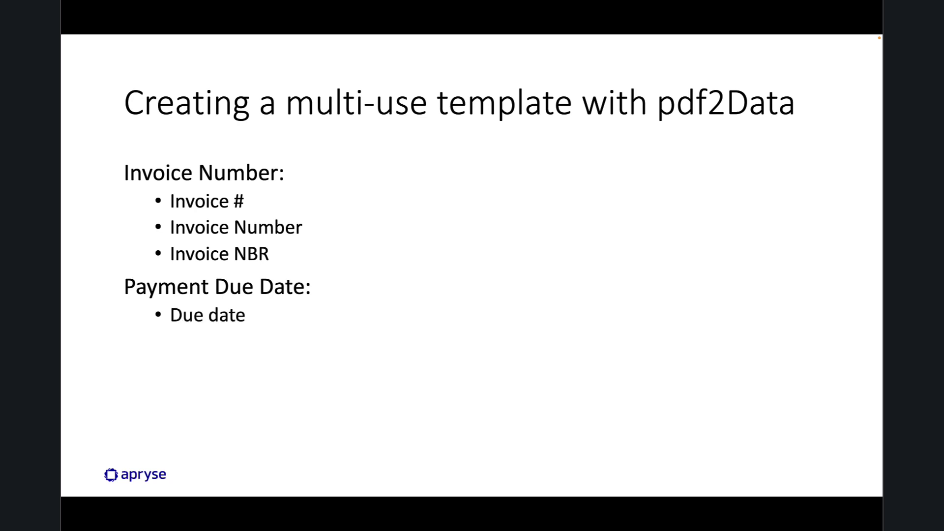
{"action": "key", "text": "Right"}
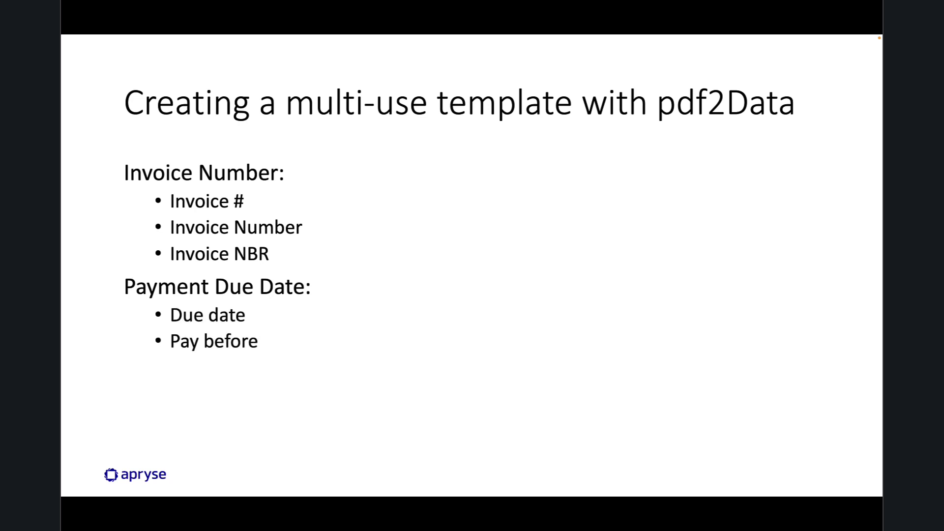
{"action": "key", "text": "Right"}
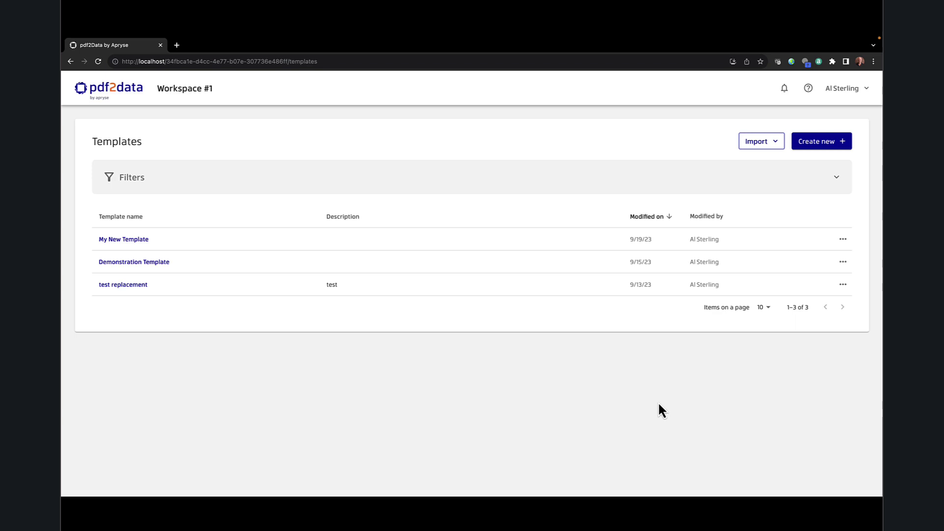
Step: Create a new template named "Multi Use" from the file "Paragraphs and patterns.pdf"
{"action": "left_click", "coordinate": [814, 145]}
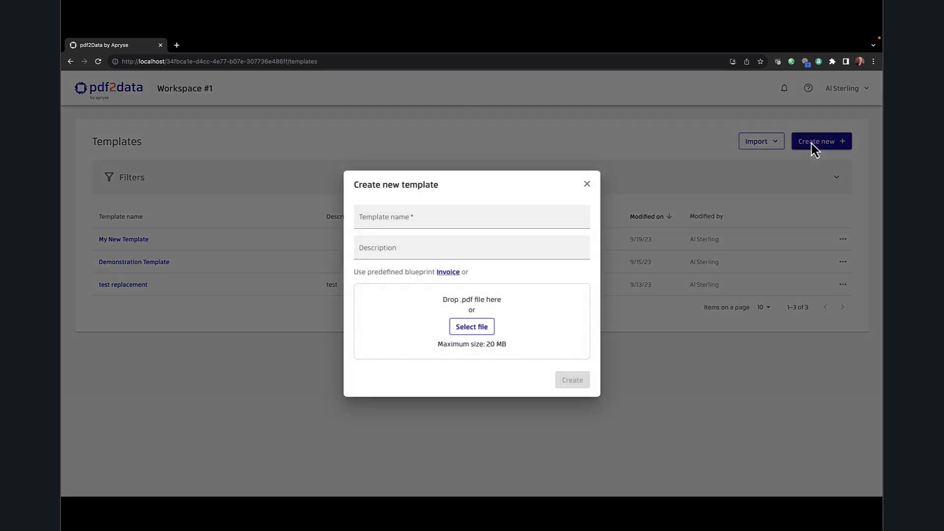
{"action": "left_click", "coordinate": [443, 217]}
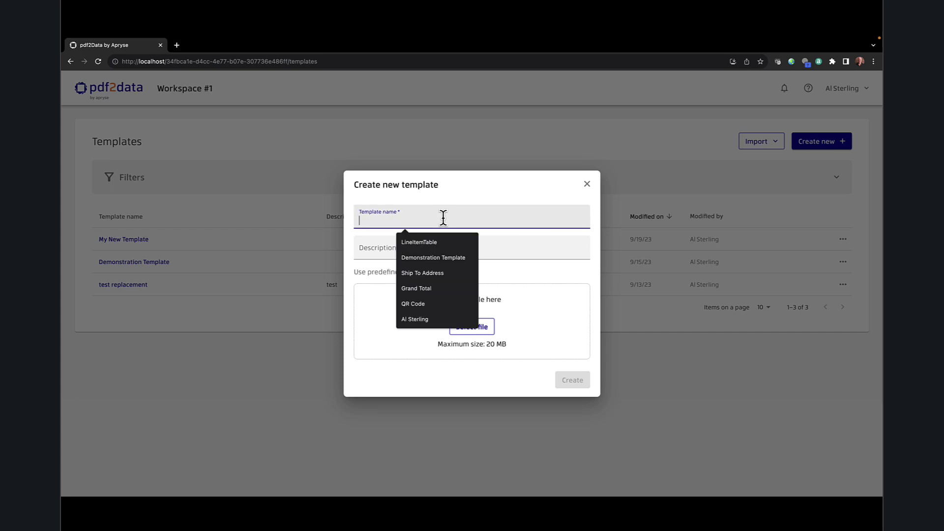
{"action": "type", "text": "Multi Use"}
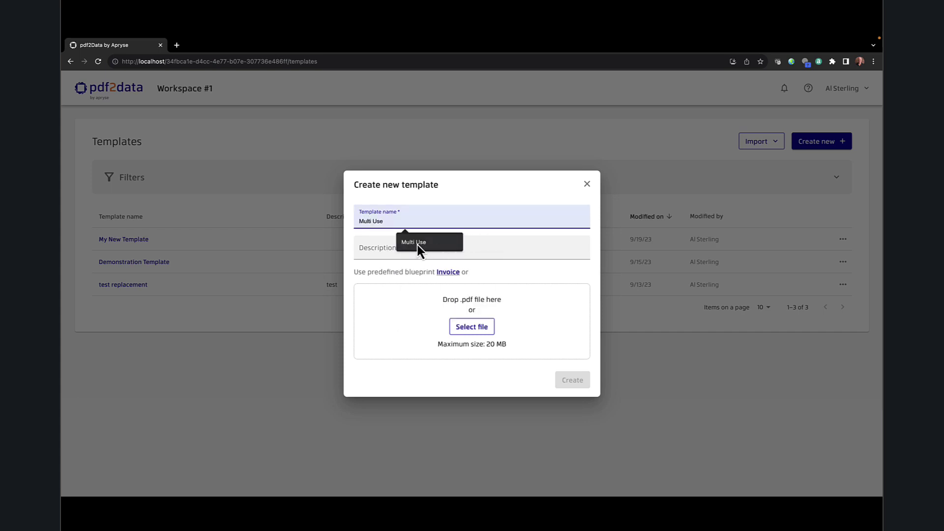
{"action": "left_click", "coordinate": [418, 244]}
{"action": "left_click", "coordinate": [475, 327]}
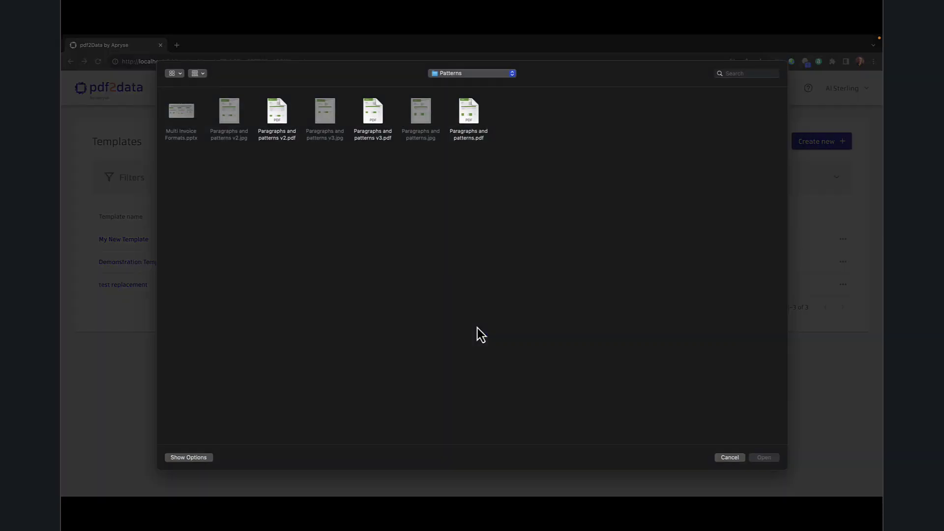
{"action": "left_click", "coordinate": [459, 114]}
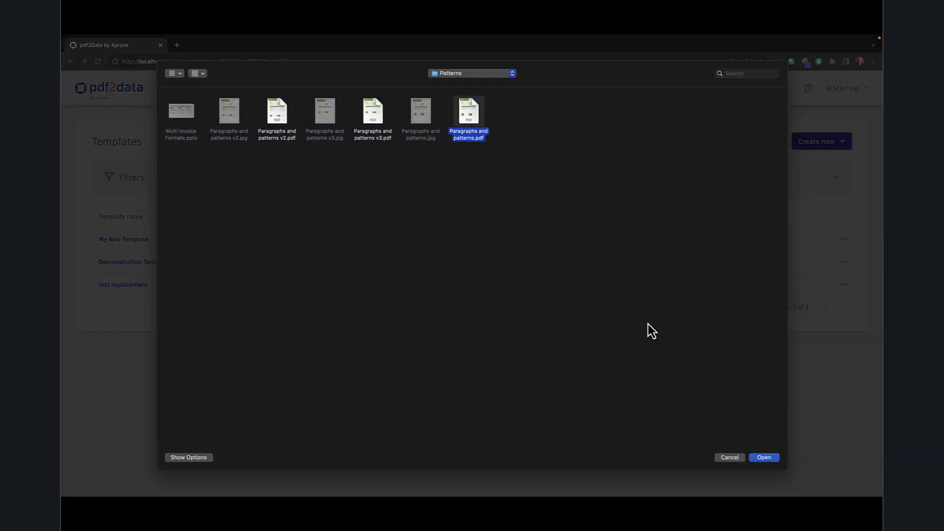
{"action": "left_click", "coordinate": [764, 457]}
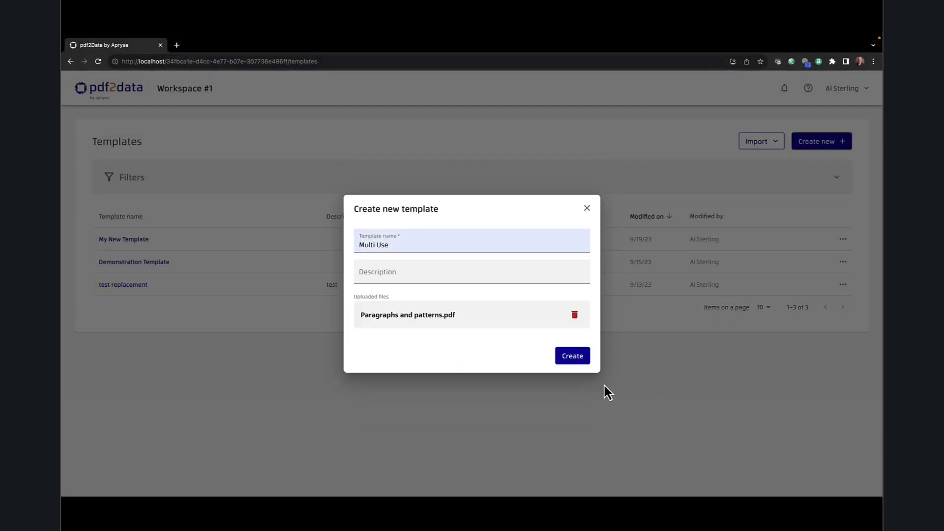
{"action": "left_click", "coordinate": [574, 360]}
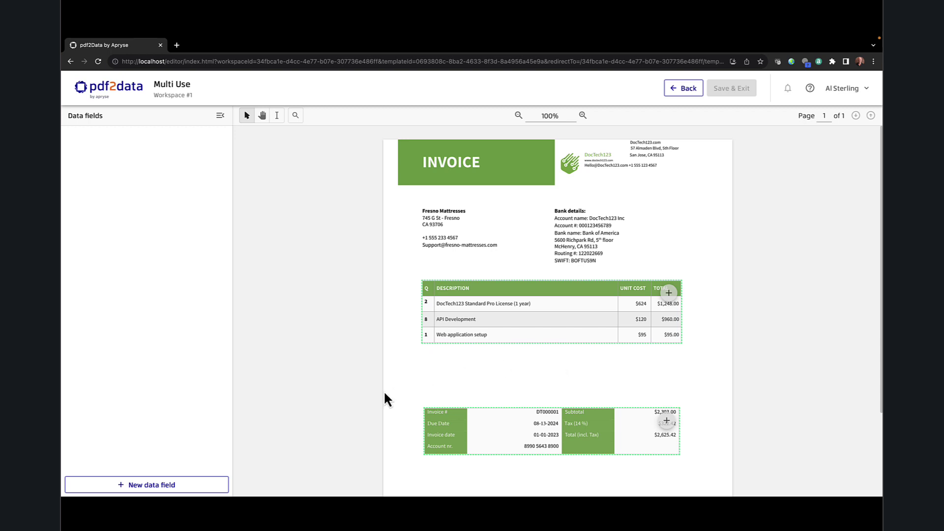
Step: Start a new data field in the template and name it "Invoice #"
{"action": "scroll", "coordinate": [342, 412], "scroll_direction": "down", "scroll_amount": 2}
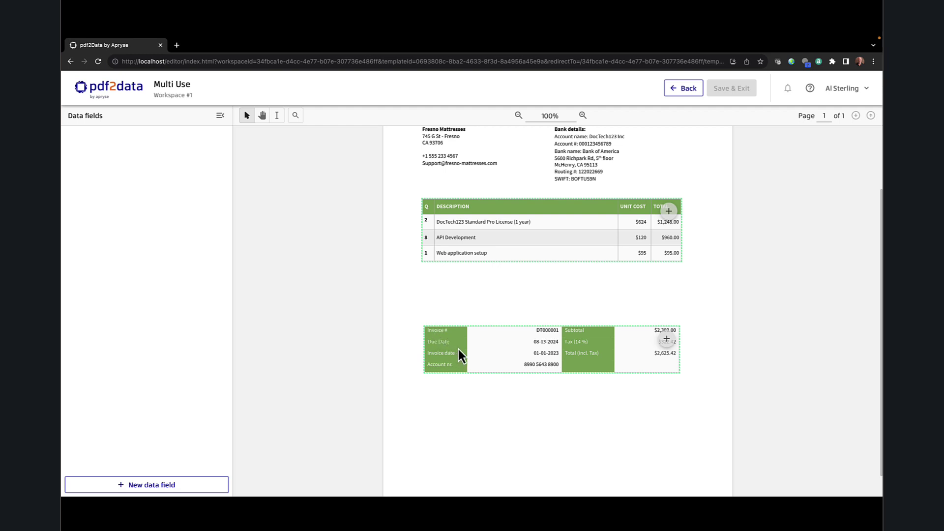
{"action": "scroll", "coordinate": [371, 362], "scroll_direction": "up", "scroll_amount": 1}
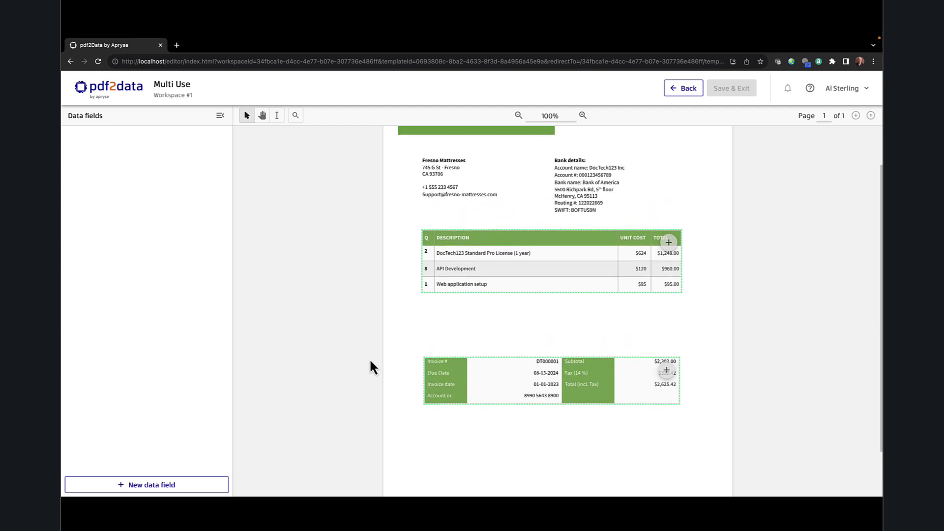
{"action": "left_click", "coordinate": [175, 487]}
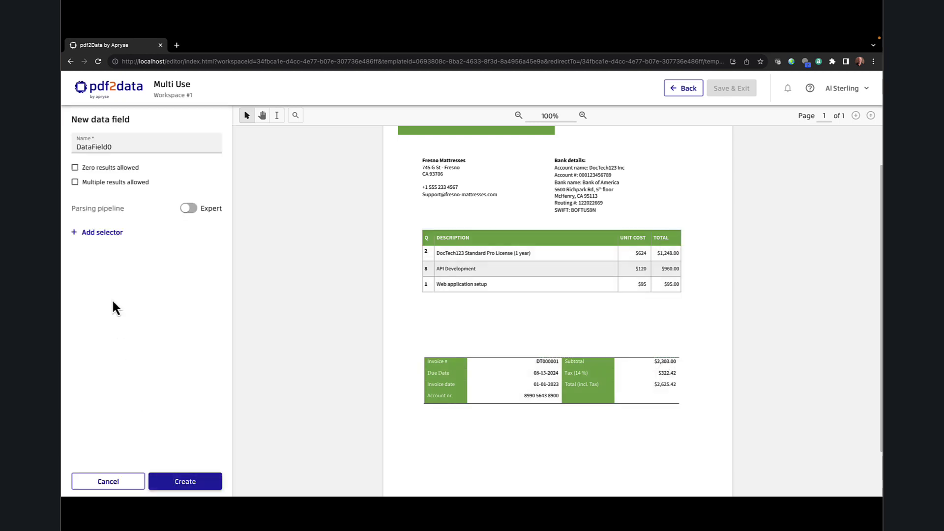
{"action": "left_click", "coordinate": [118, 147]}
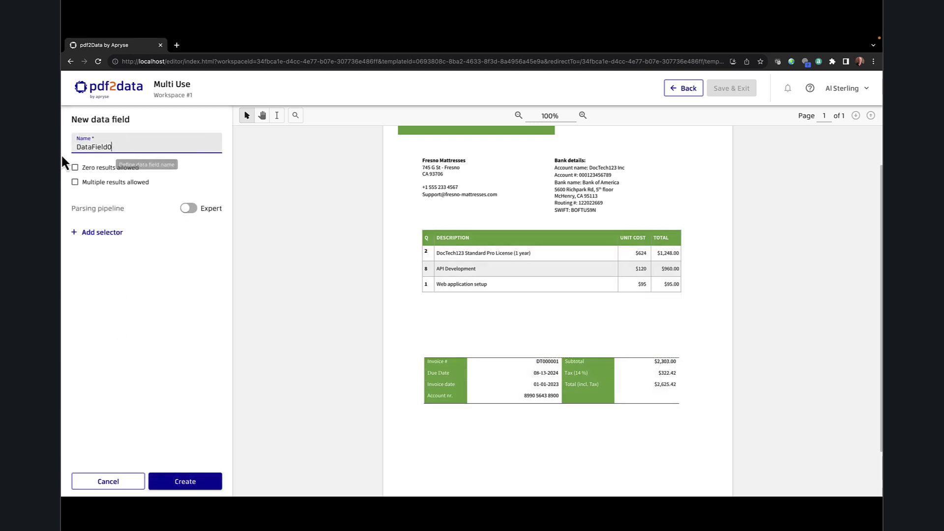
{"action": "key", "text": "ctrl+a"}
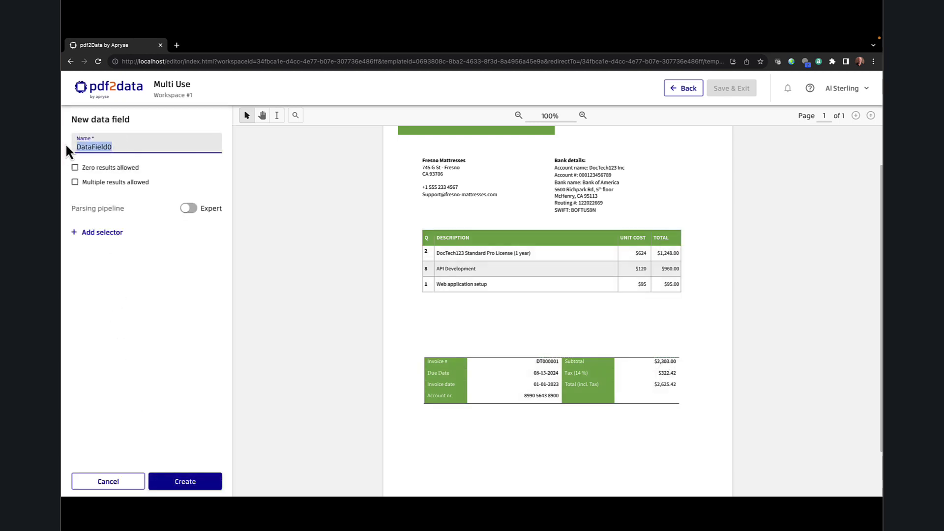
{"action": "key", "text": "BackSpace"}
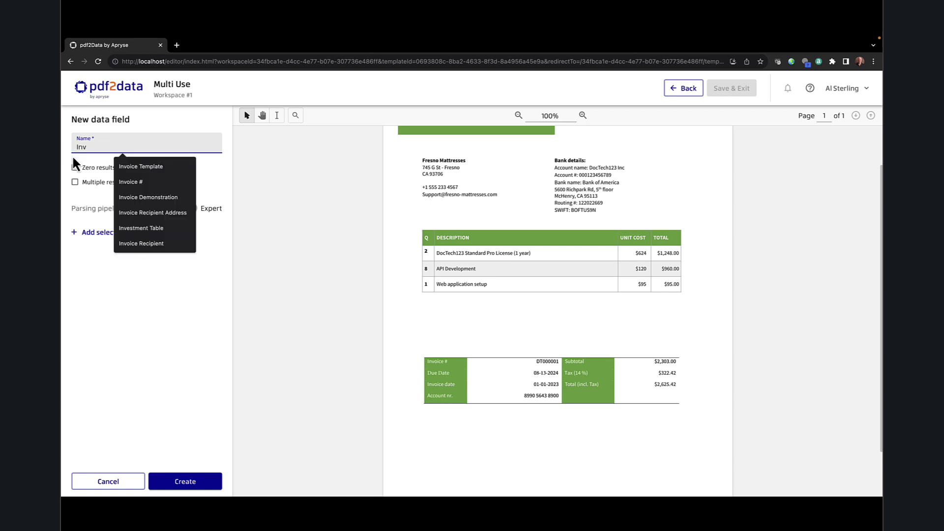
{"action": "left_click", "coordinate": [132, 182]}
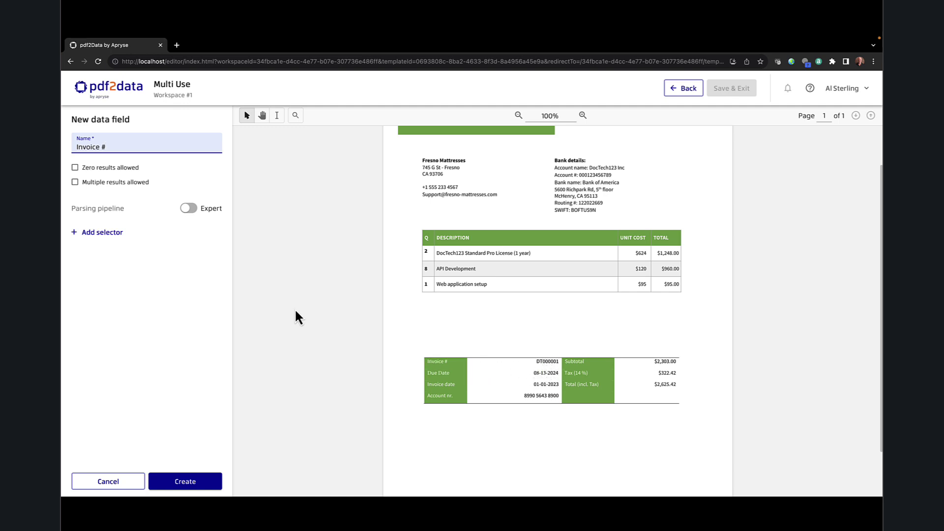
Step: Add a Pattern finder selector to the Invoice # data field and give it a prefixes limiter
{"action": "left_click", "coordinate": [111, 234]}
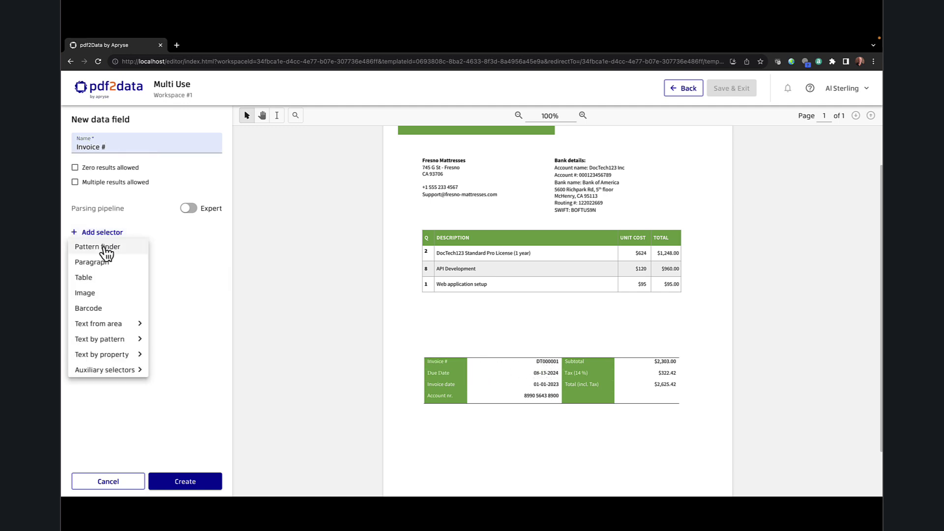
{"action": "left_click", "coordinate": [101, 247]}
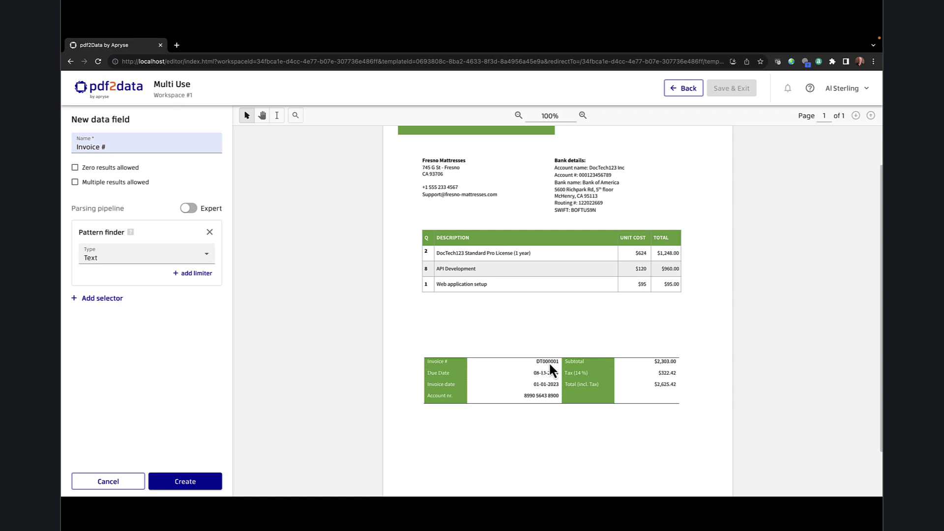
{"action": "left_click", "coordinate": [199, 273]}
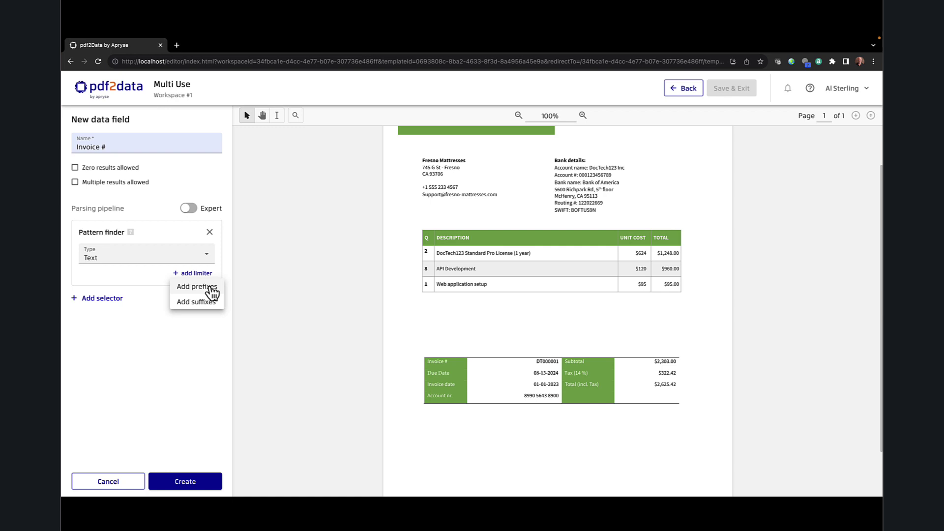
{"action": "left_click", "coordinate": [212, 289]}
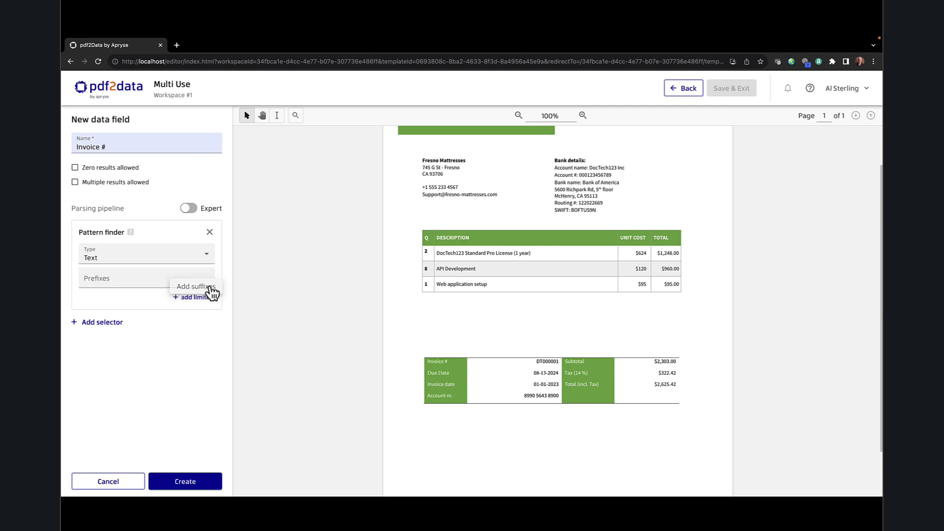
Step: Enter "Invoice #", "Invoice Number" and "Invoice NBR" as the prefixes of the Pattern finder
{"action": "left_click", "coordinate": [113, 280]}
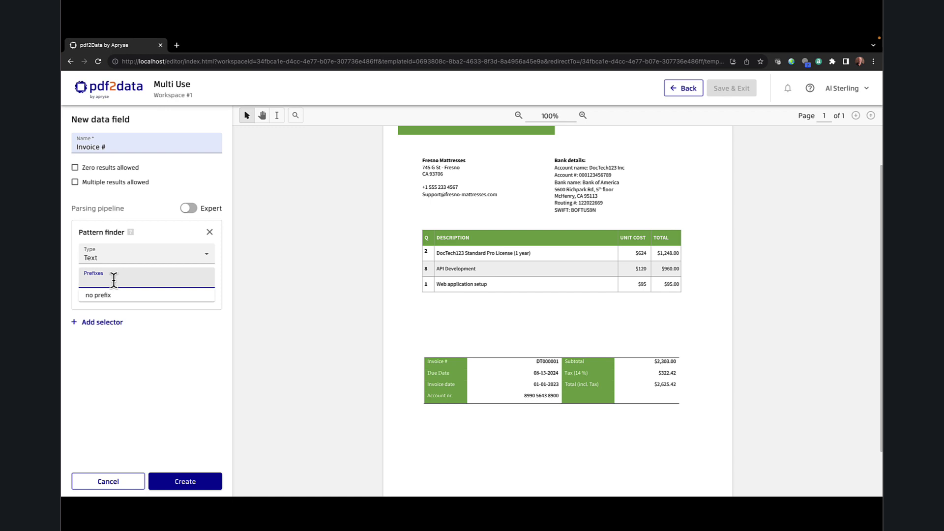
{"action": "type", "text": "Invoice #"}
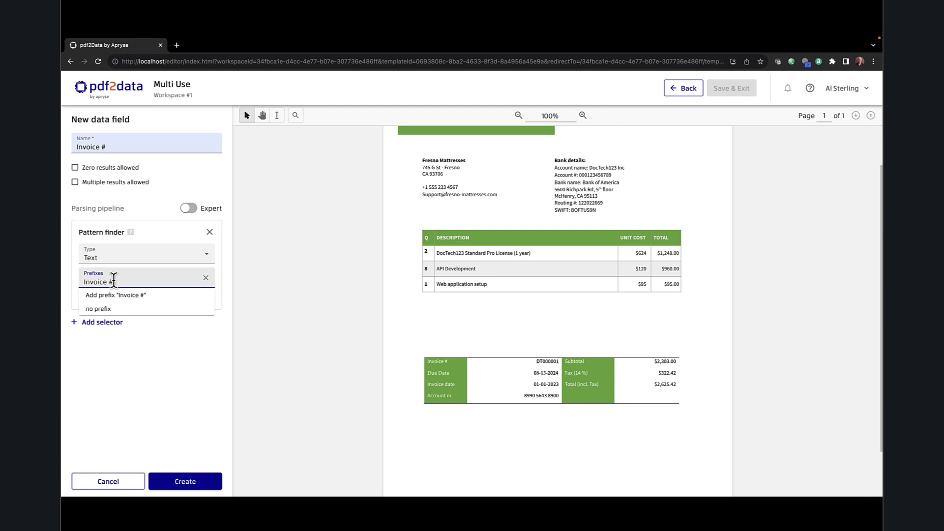
{"action": "key", "text": "Return"}
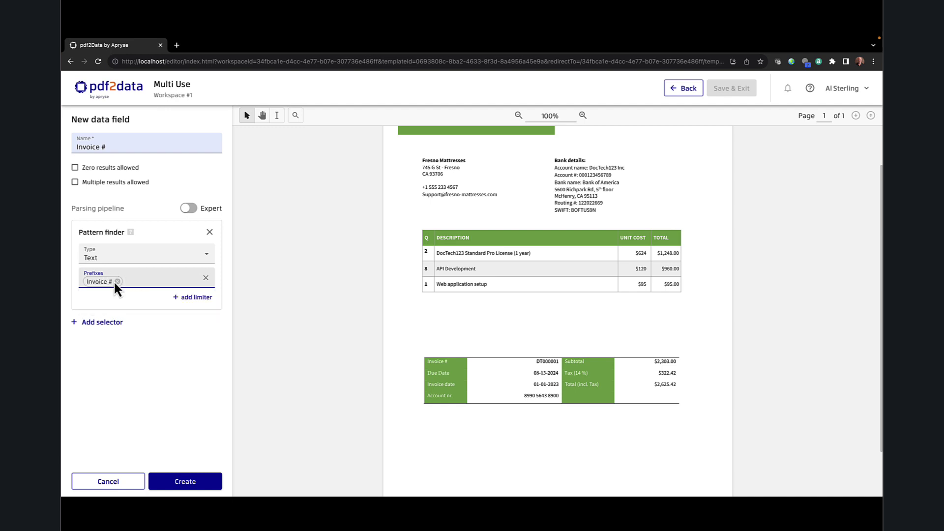
{"action": "left_click", "coordinate": [114, 283]}
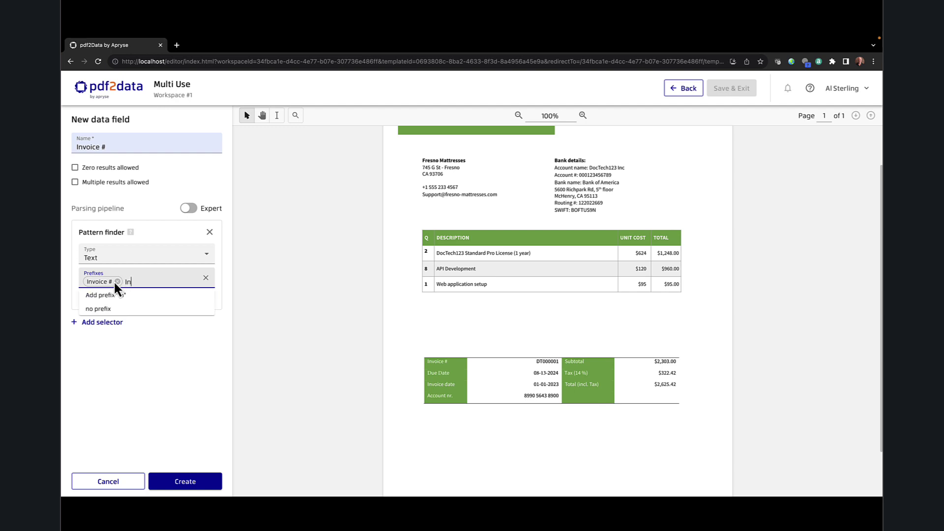
{"action": "type", "text": "Invoice Number"}
{"action": "key", "text": "Return"}
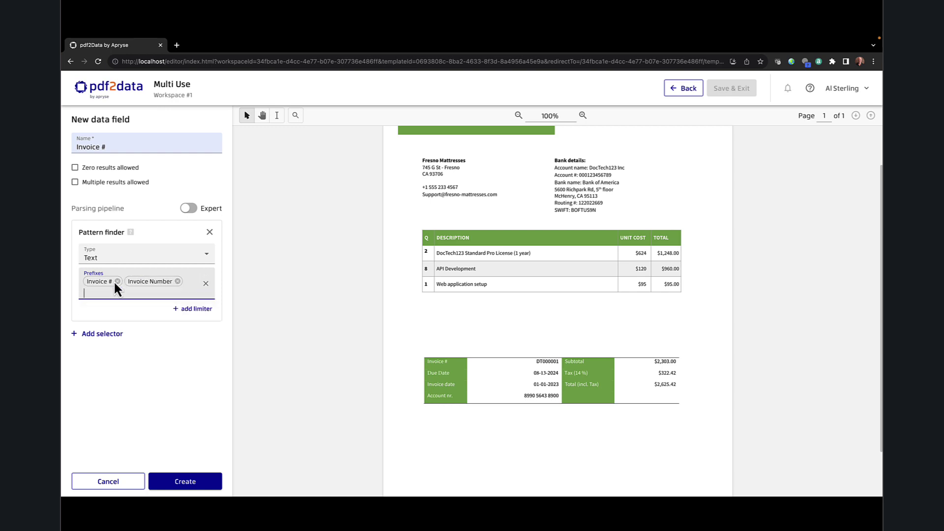
{"action": "type", "text": "Invoi"}
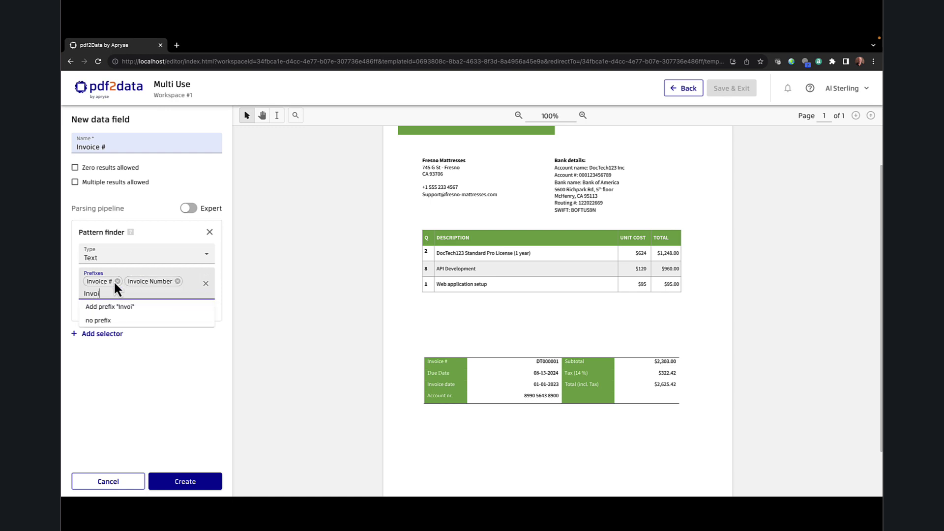
{"action": "type", "text": "ce NBR"}
{"action": "key", "text": "Return"}
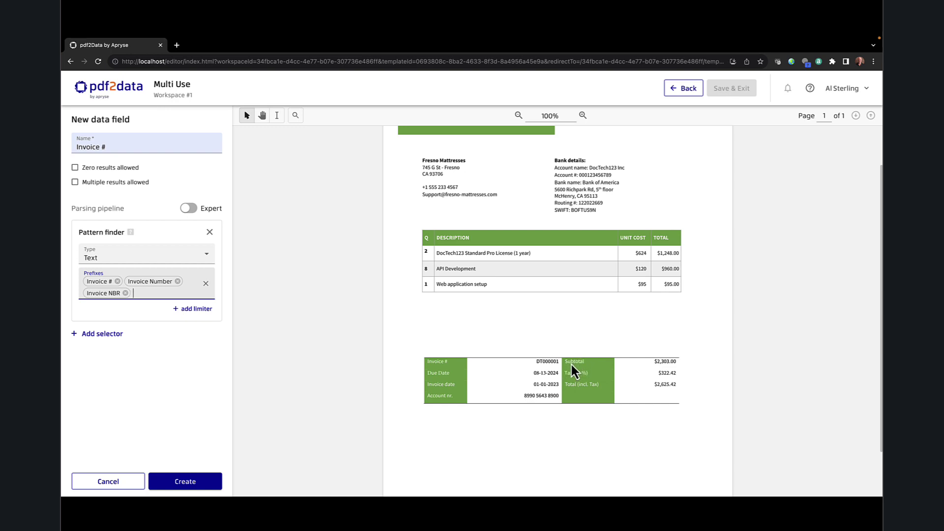
Step: Add a suffixes limiter with "Subtotal" to the Pattern finder, create the Invoice # field and return to the data fields list
{"action": "left_click", "coordinate": [197, 308]}
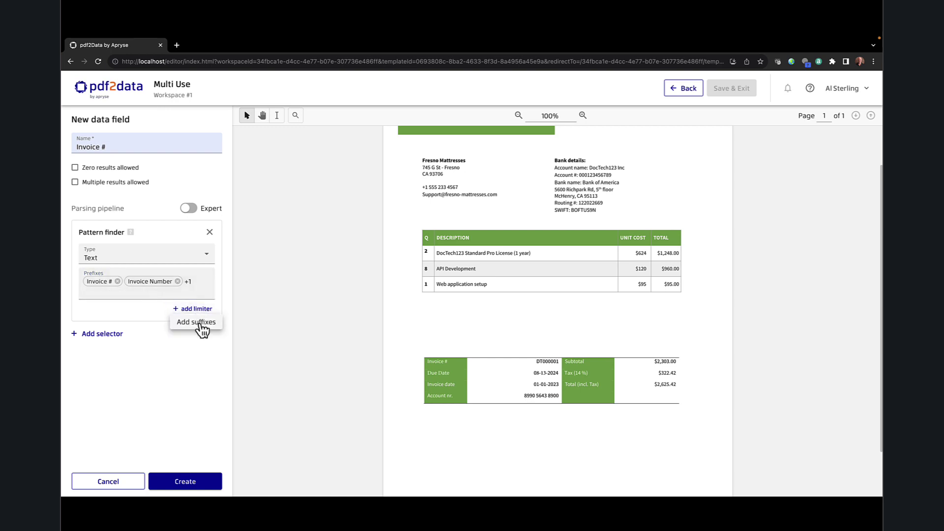
{"action": "left_click", "coordinate": [197, 323]}
{"action": "left_click", "coordinate": [115, 311]}
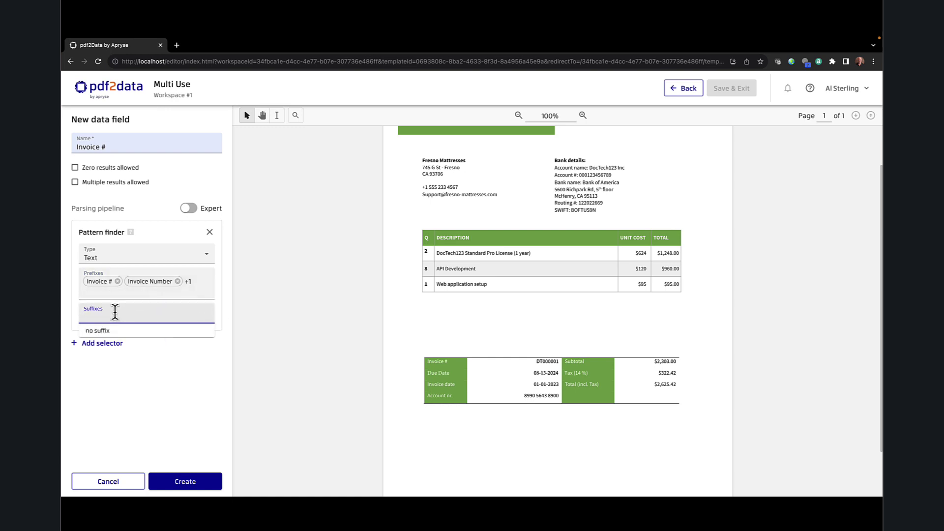
{"action": "type", "text": "Subtotal"}
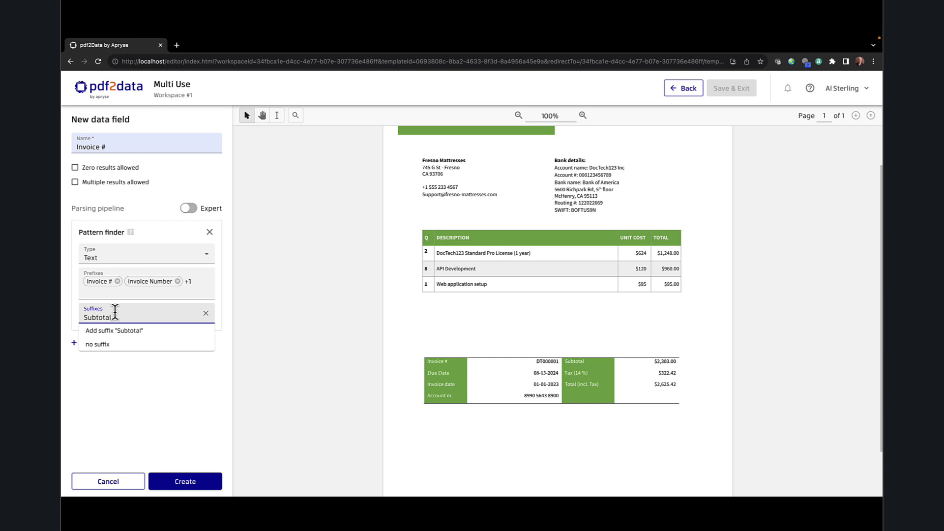
{"action": "left_click", "coordinate": [130, 333]}
{"action": "left_click", "coordinate": [194, 480]}
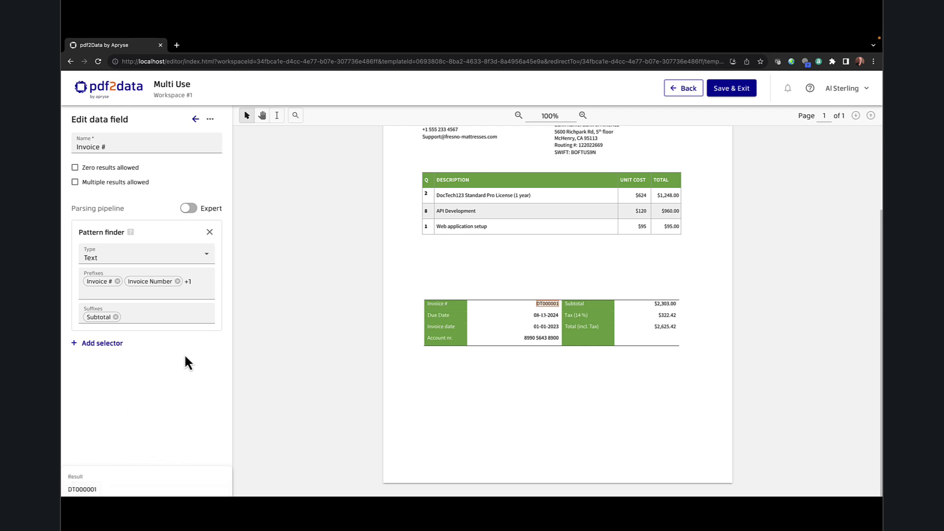
{"action": "left_click", "coordinate": [196, 120]}
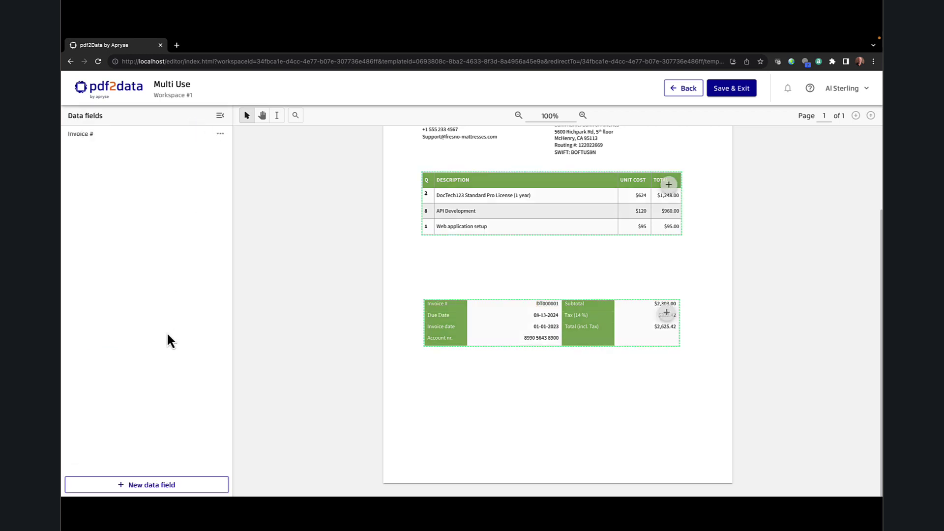
Step: Start another new data field in the template and name it "Due Date"
{"action": "left_click", "coordinate": [167, 487]}
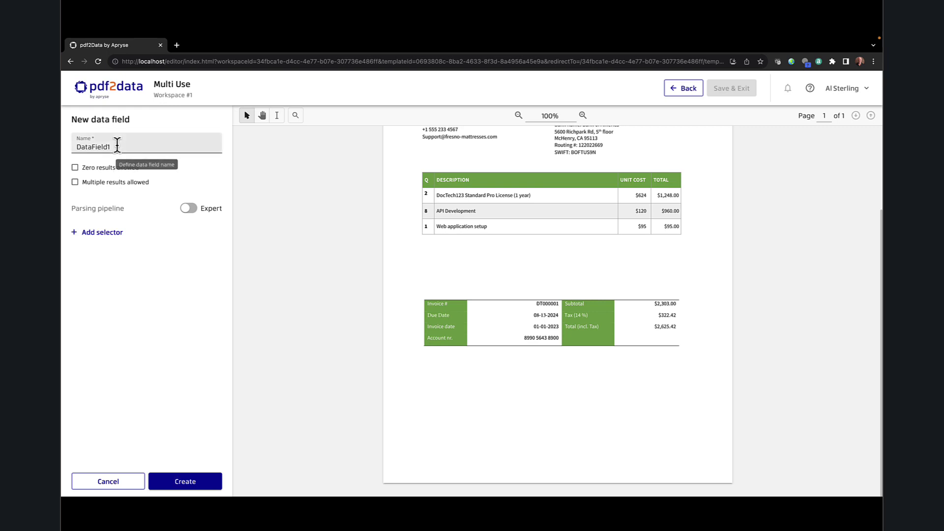
{"action": "left_click_drag", "start_coordinate": [115, 146], "coordinate": [62, 151]}
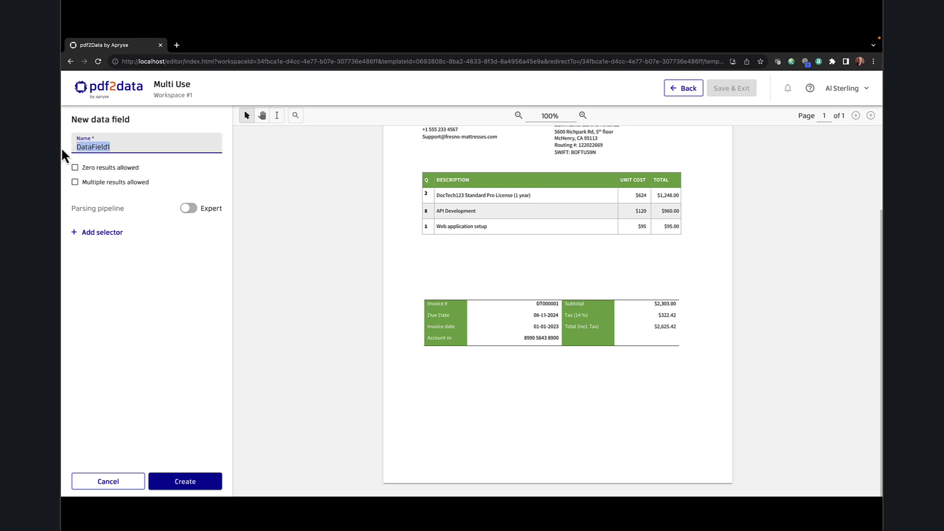
{"action": "type", "text": "Due Date"}
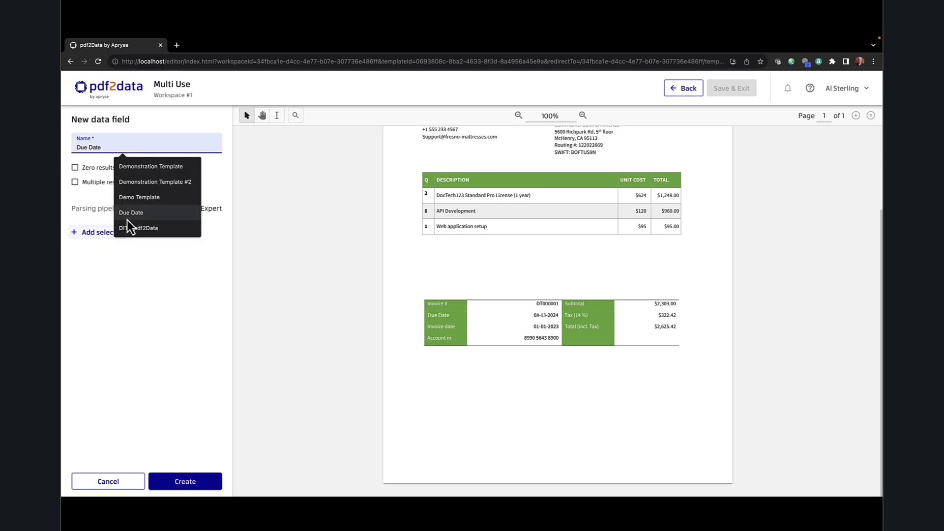
{"action": "left_click", "coordinate": [128, 216]}
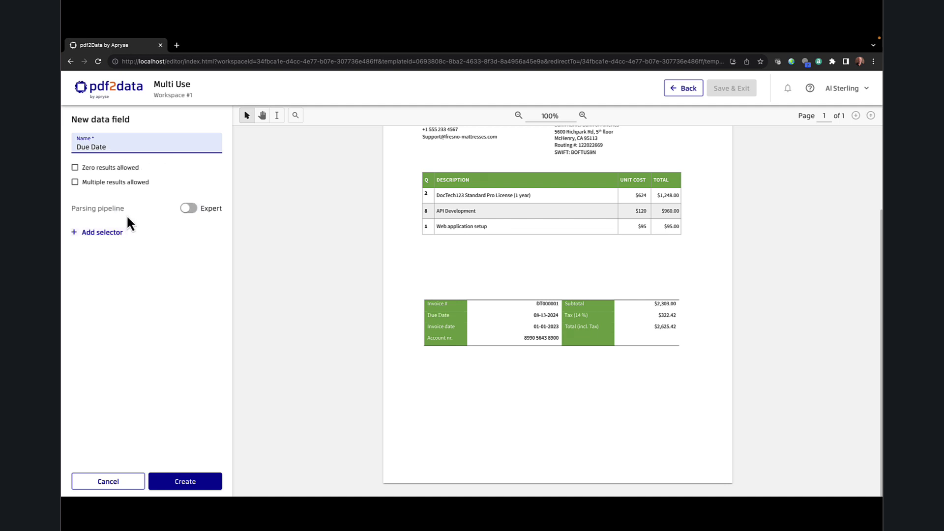
Step: Add a Pattern finder selector of type Date to the Due Date field, sampling the date beside the invoice's Due Date label
{"action": "left_click", "coordinate": [106, 234]}
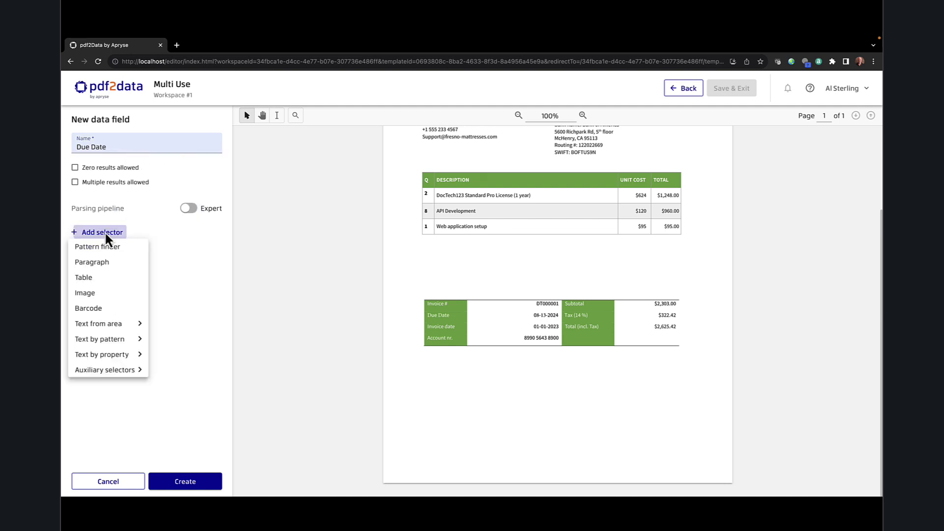
{"action": "left_click", "coordinate": [103, 246]}
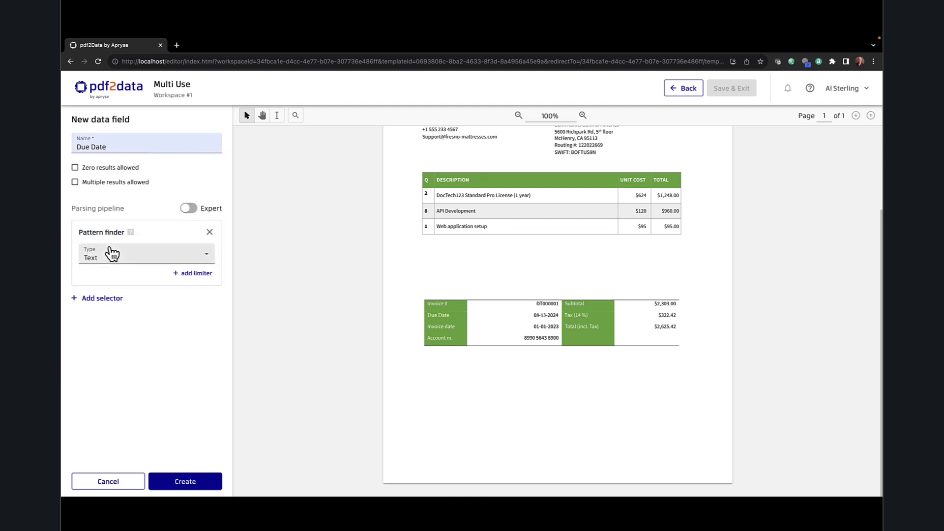
{"action": "left_click", "coordinate": [208, 261]}
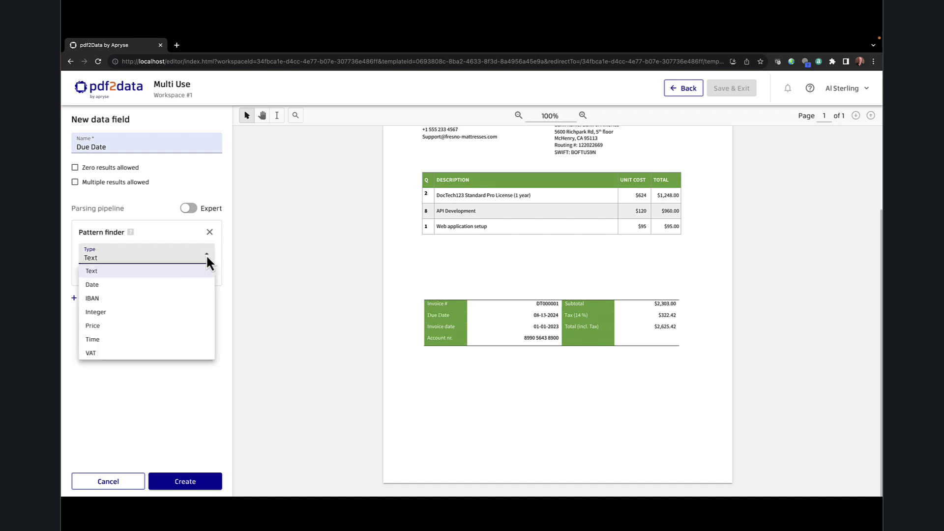
{"action": "left_click", "coordinate": [103, 288]}
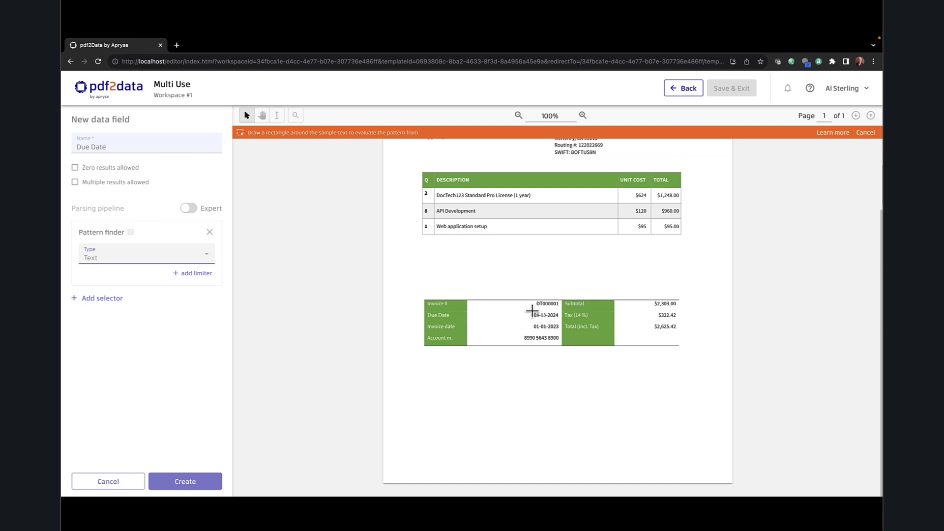
{"action": "left_click_drag", "start_coordinate": [532, 311], "coordinate": [562, 322]}
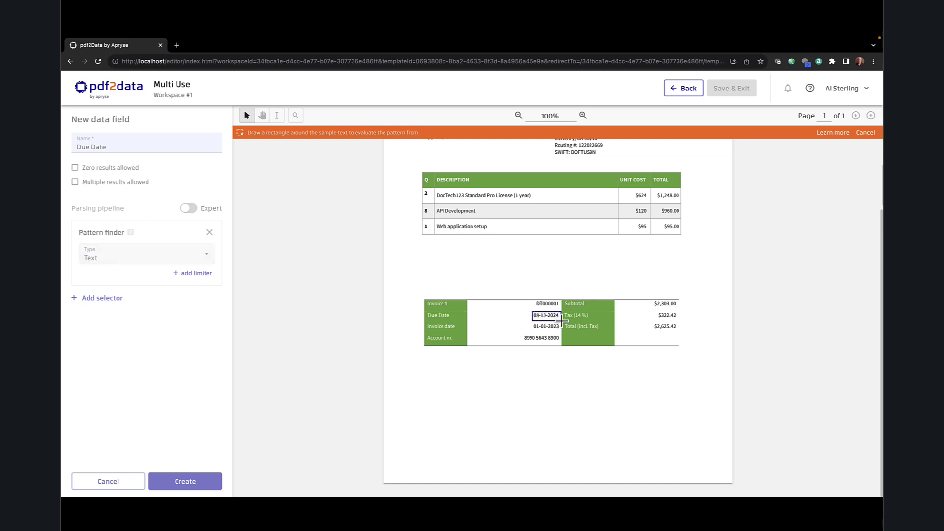
Step: Give the Due Date Pattern finder a prefixes limiter with "Due Date", "Pay Before" and "Due On or Before"
{"action": "left_click", "coordinate": [198, 274]}
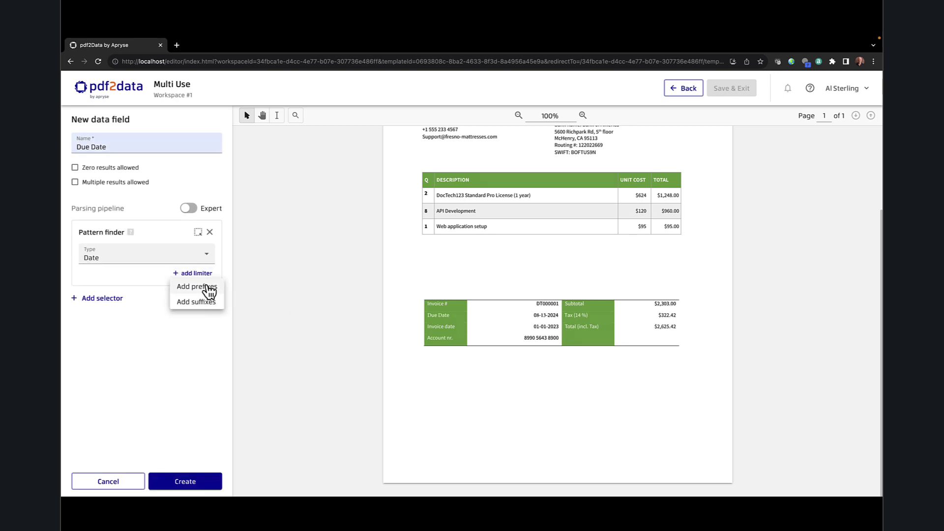
{"action": "left_click", "coordinate": [202, 287]}
{"action": "left_click", "coordinate": [134, 281]}
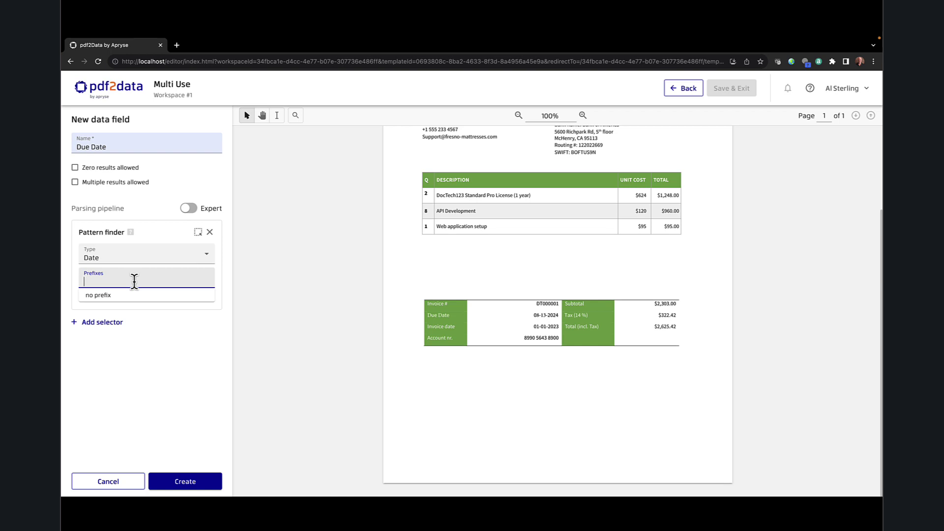
{"action": "type", "text": "Du"}
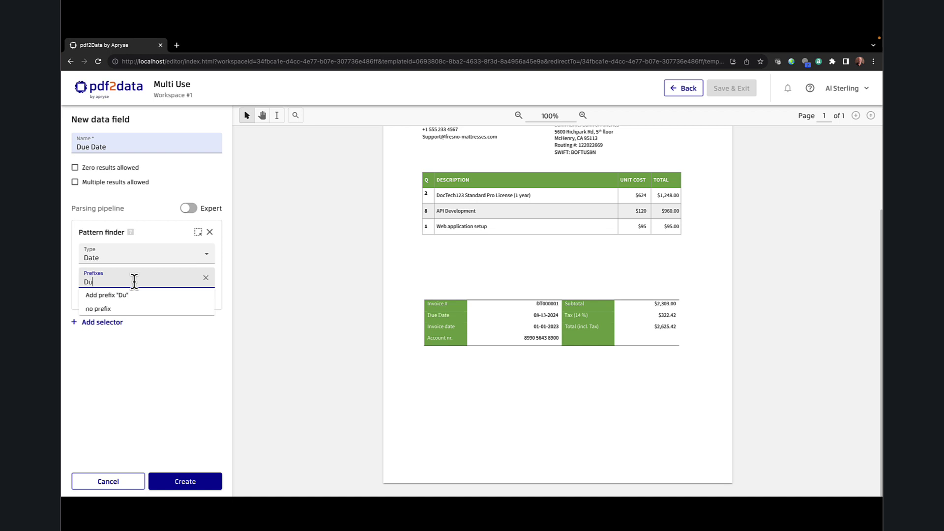
{"action": "type", "text": "e Date"}
{"action": "key", "text": "Return"}
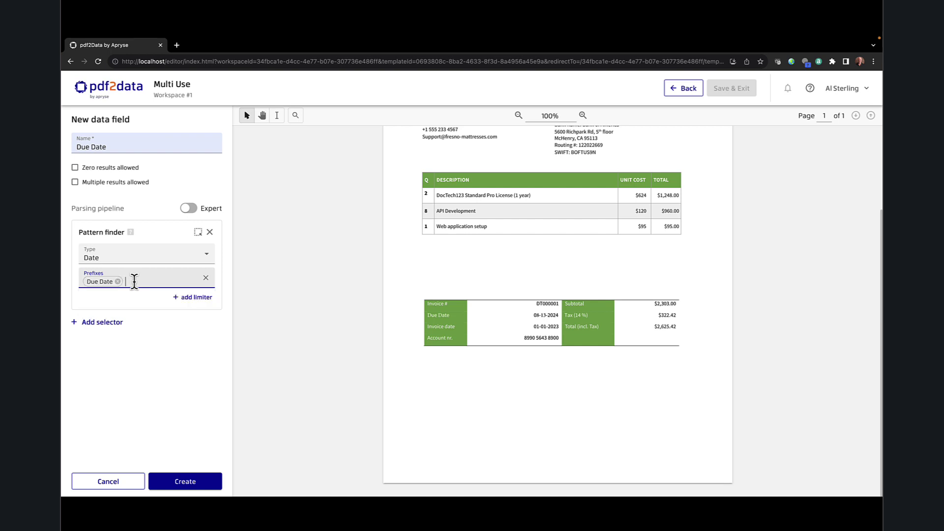
{"action": "type", "text": "Pay "}
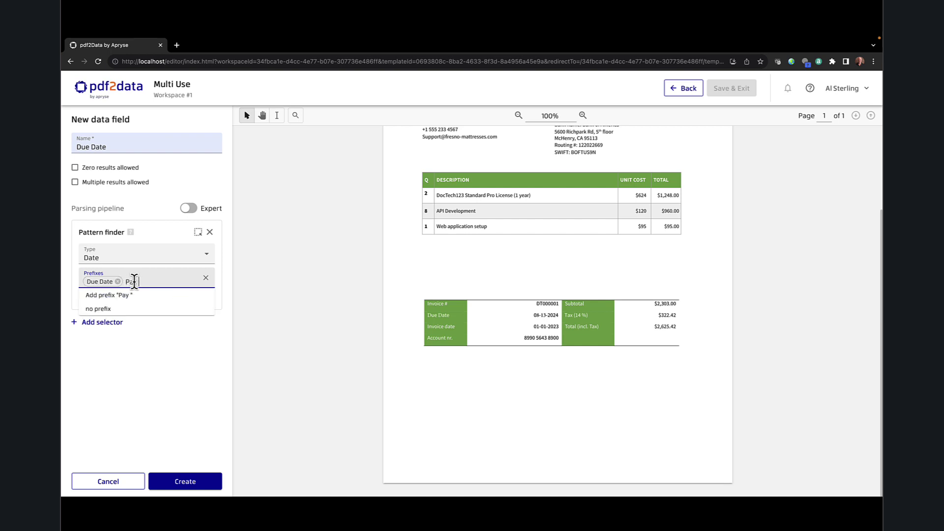
{"action": "type", "text": "Before"}
{"action": "key", "text": "Return"}
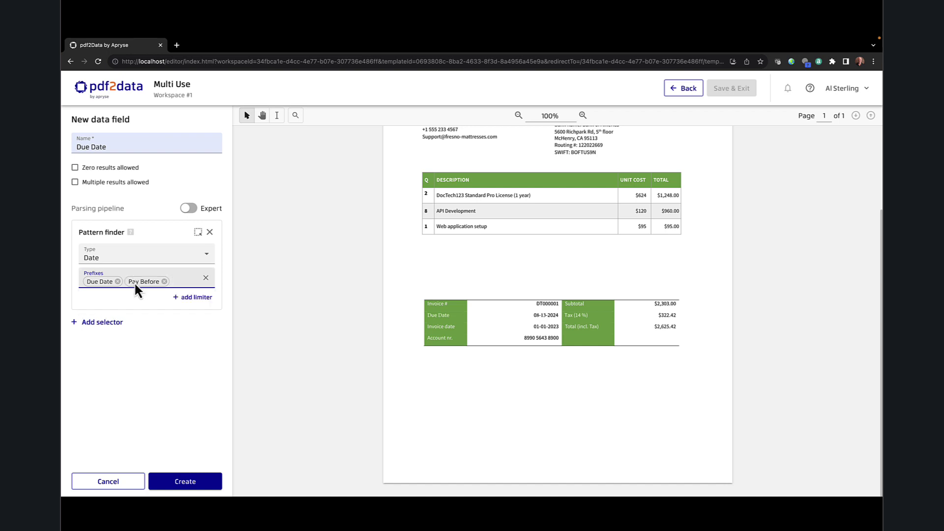
{"action": "type", "text": "Due "}
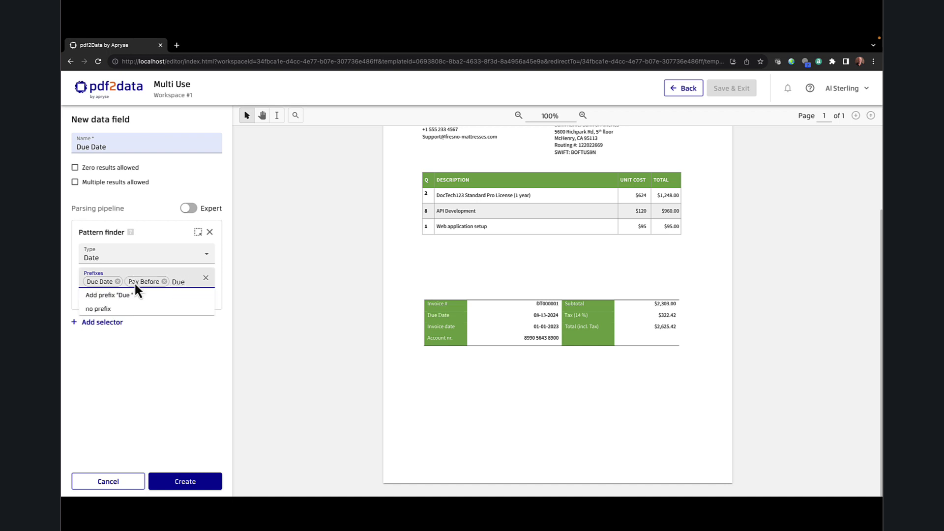
{"action": "type", "text": "On or Before"}
{"action": "key", "text": "Return"}
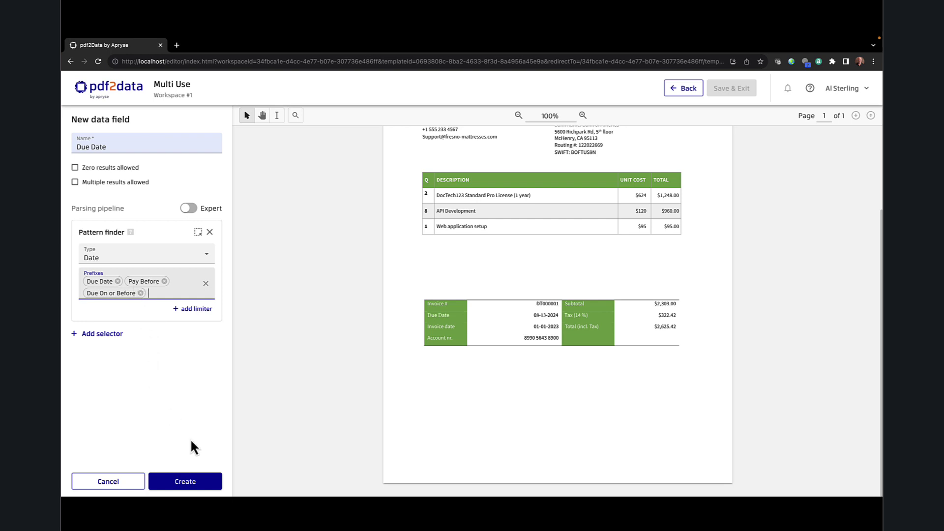
Step: Create the Due Date field, then save the template and exit the editor
{"action": "left_click", "coordinate": [190, 481]}
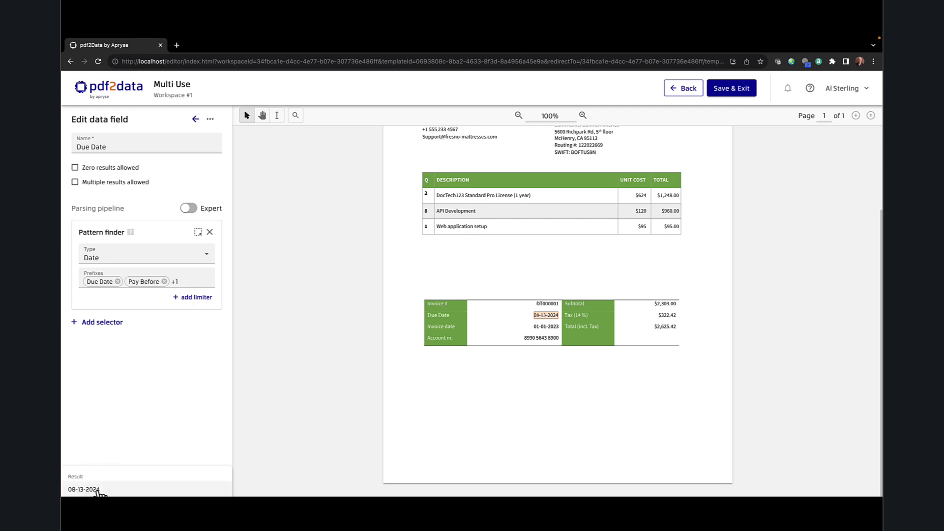
{"action": "left_click", "coordinate": [195, 120]}
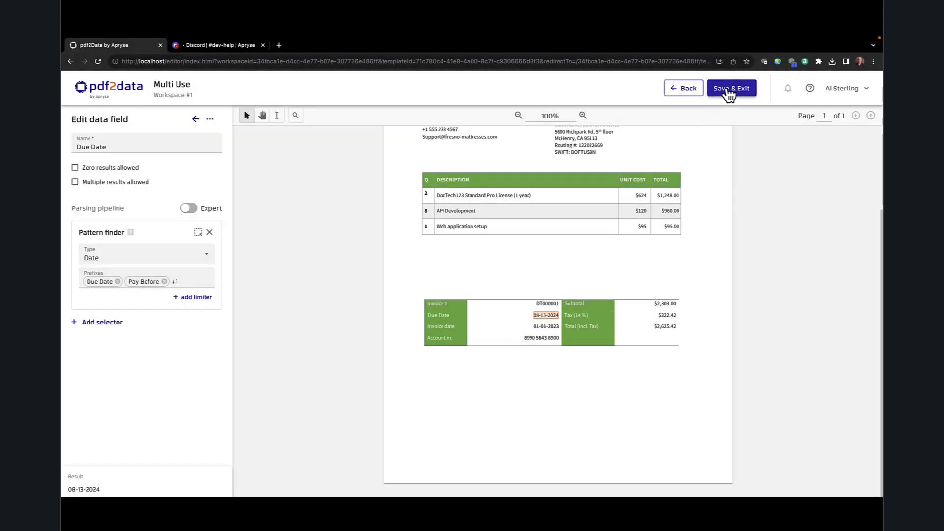
{"action": "left_click", "coordinate": [729, 94]}
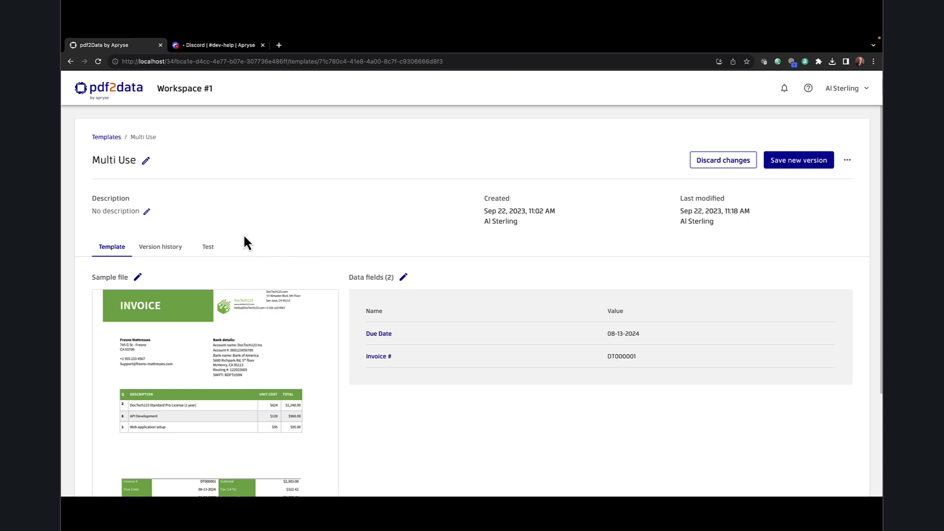
Step: Test the Multi Use template on "Paragraphs and patterns.pdf" and download the result as JSON
{"action": "left_click", "coordinate": [209, 250]}
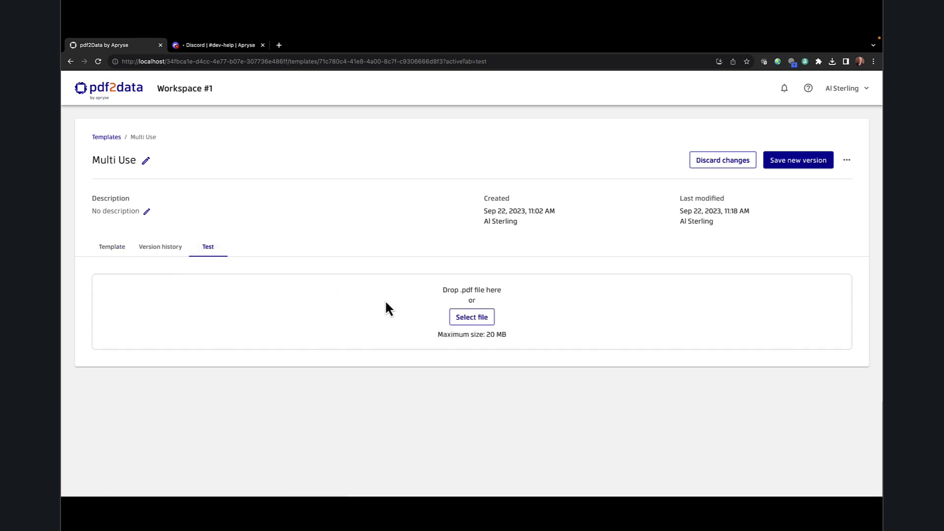
{"action": "left_click", "coordinate": [462, 318]}
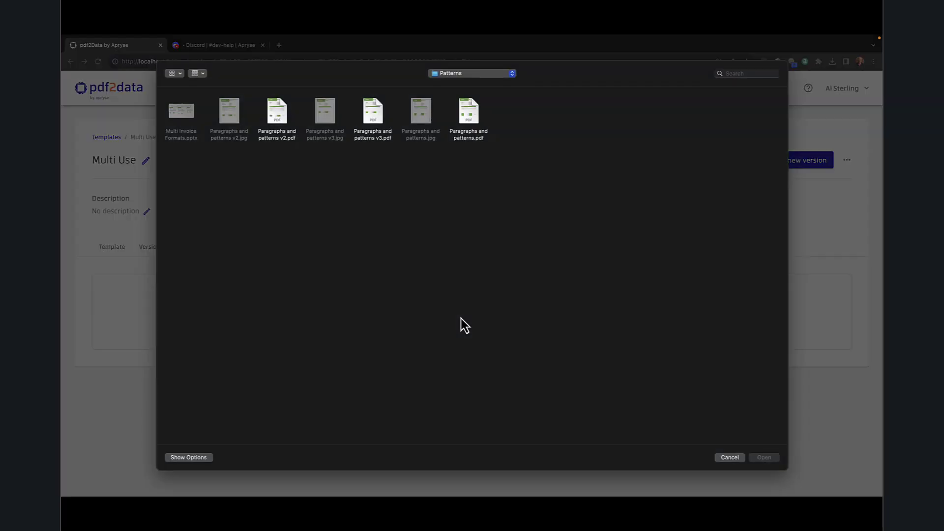
{"action": "left_click", "coordinate": [471, 120]}
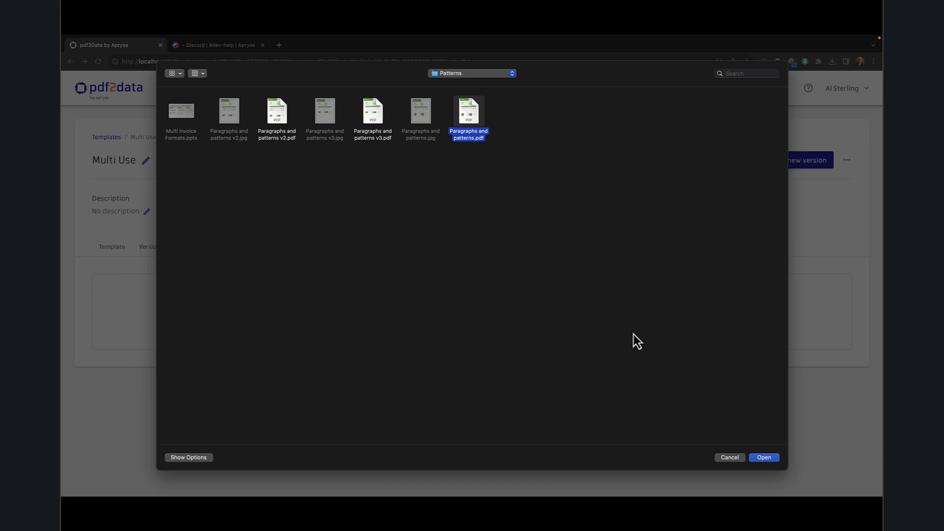
{"action": "left_click", "coordinate": [764, 459]}
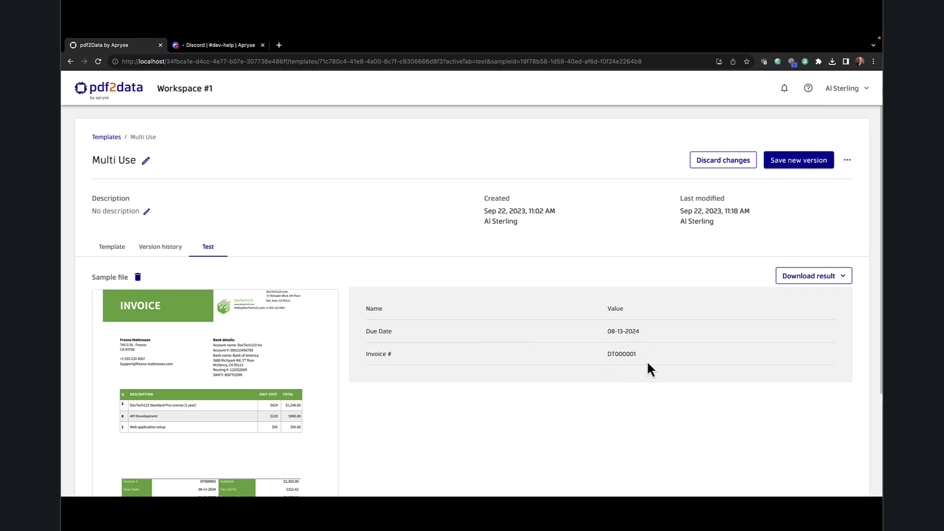
{"action": "left_click", "coordinate": [798, 279]}
{"action": "left_click", "coordinate": [793, 325]}
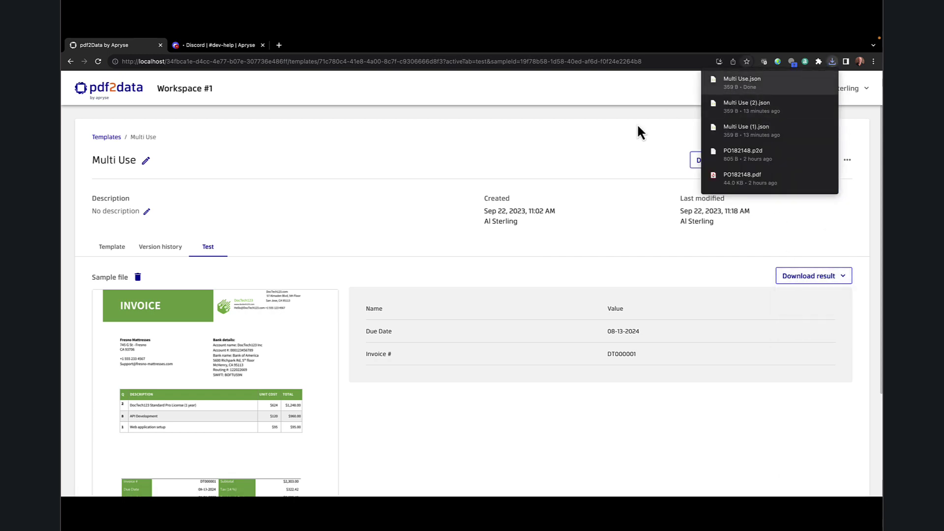
Step: Replace the test sample with "Paragraphs and patterns v2.pdf" and download its extraction result as JSON
{"action": "left_click", "coordinate": [138, 278]}
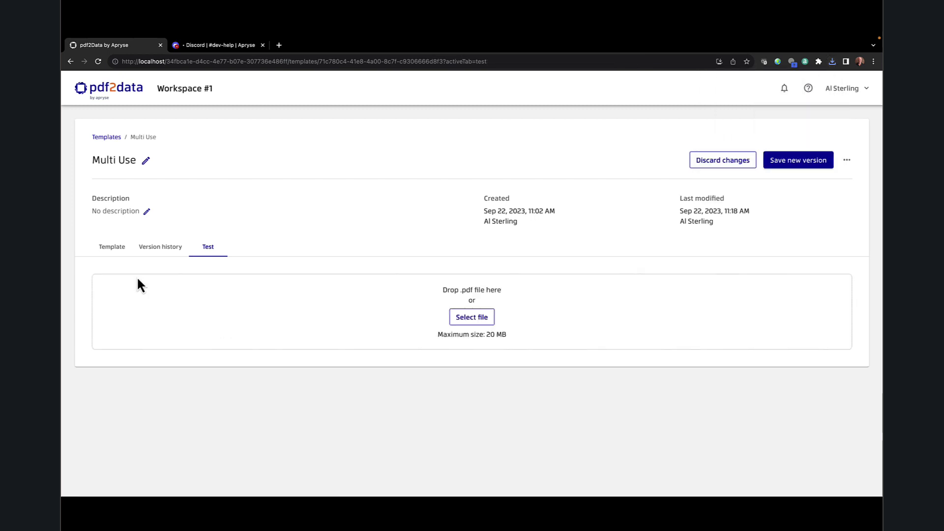
{"action": "left_click", "coordinate": [465, 319]}
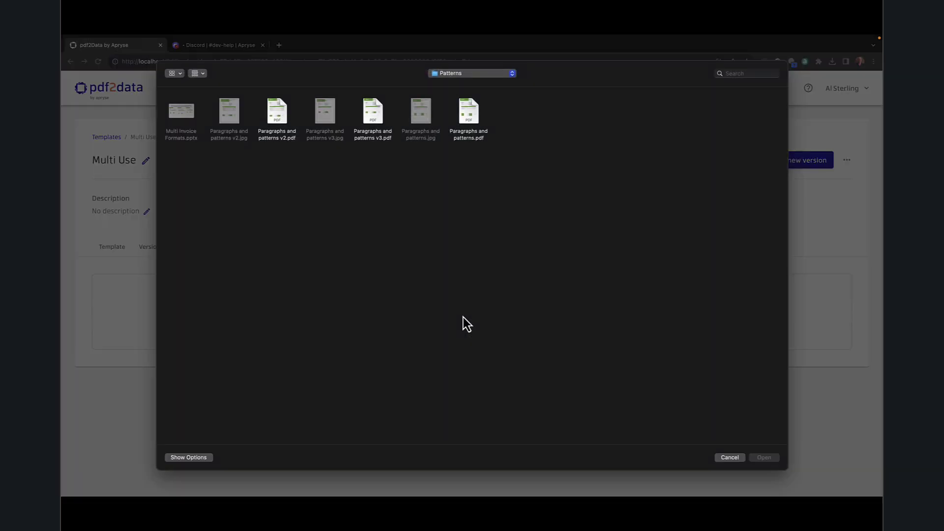
{"action": "left_click", "coordinate": [278, 119]}
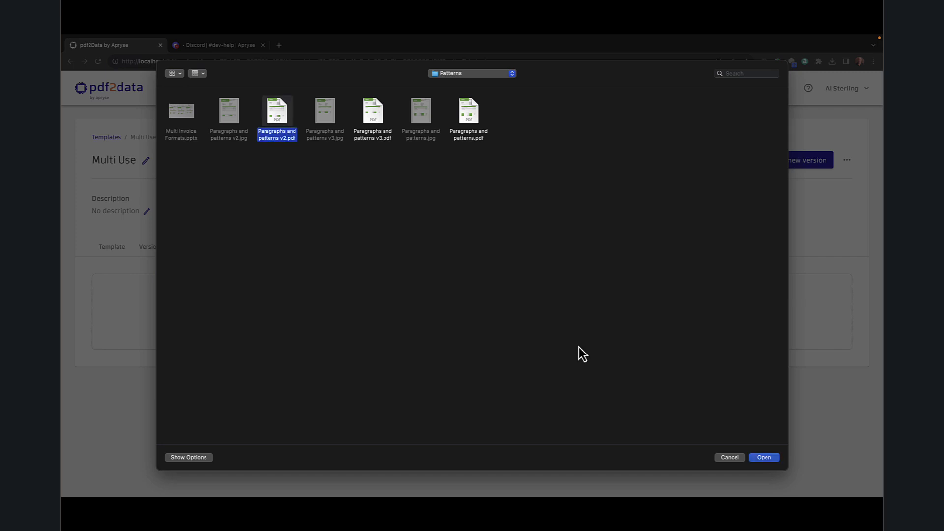
{"action": "left_click", "coordinate": [765, 460]}
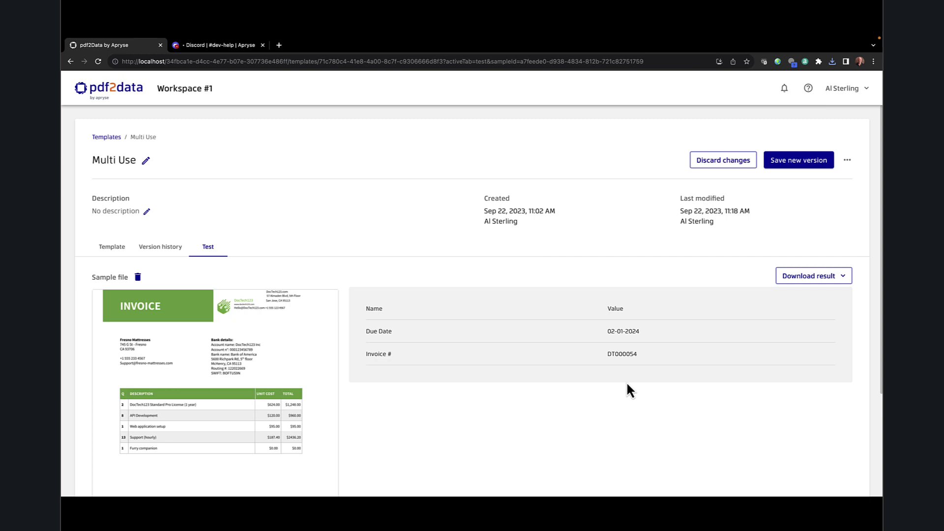
{"action": "left_click", "coordinate": [795, 279]}
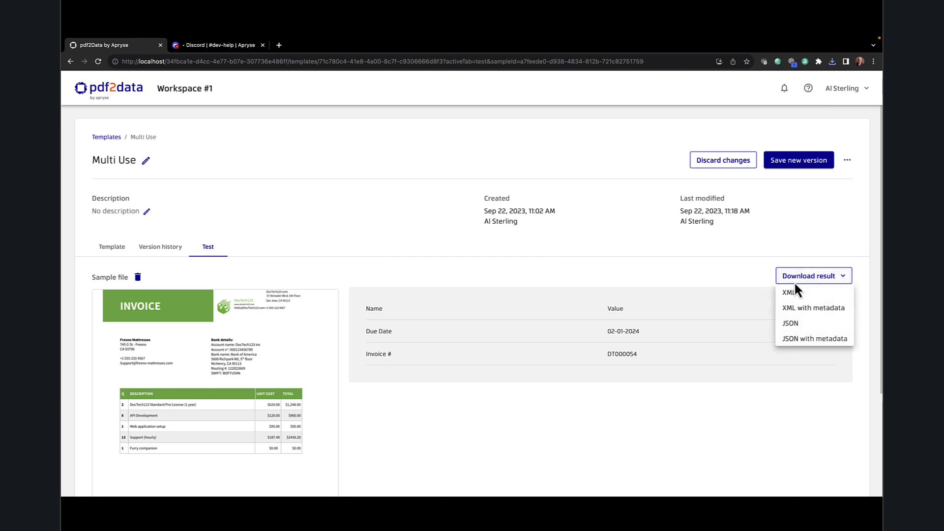
{"action": "left_click", "coordinate": [790, 324]}
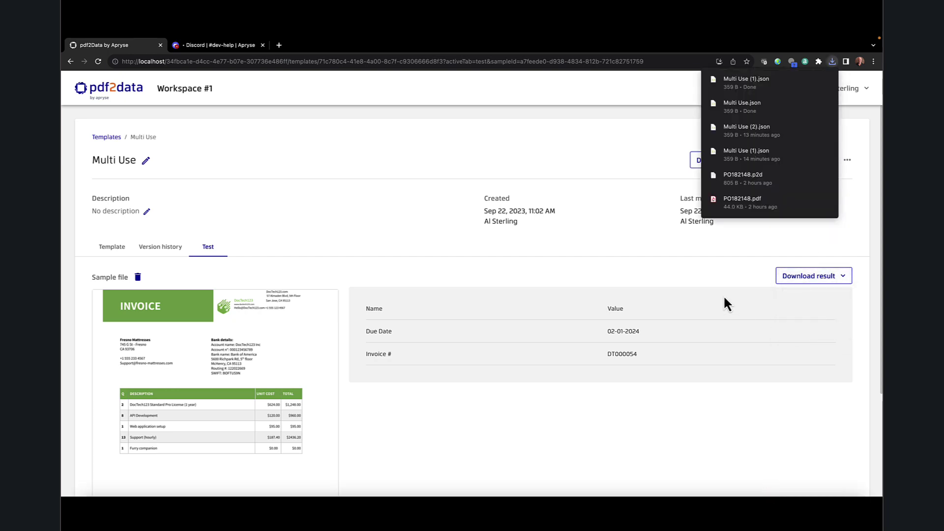
Step: Replace the test sample with "Paragraphs and patterns v3.pdf" and download its extraction result as JSON
{"action": "left_click", "coordinate": [138, 277]}
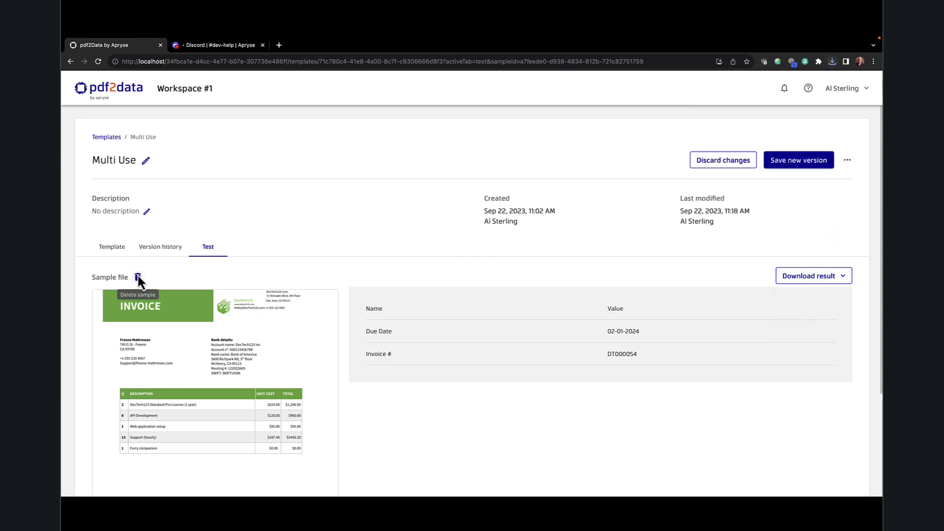
{"action": "left_click", "coordinate": [138, 278]}
{"action": "left_click", "coordinate": [456, 319]}
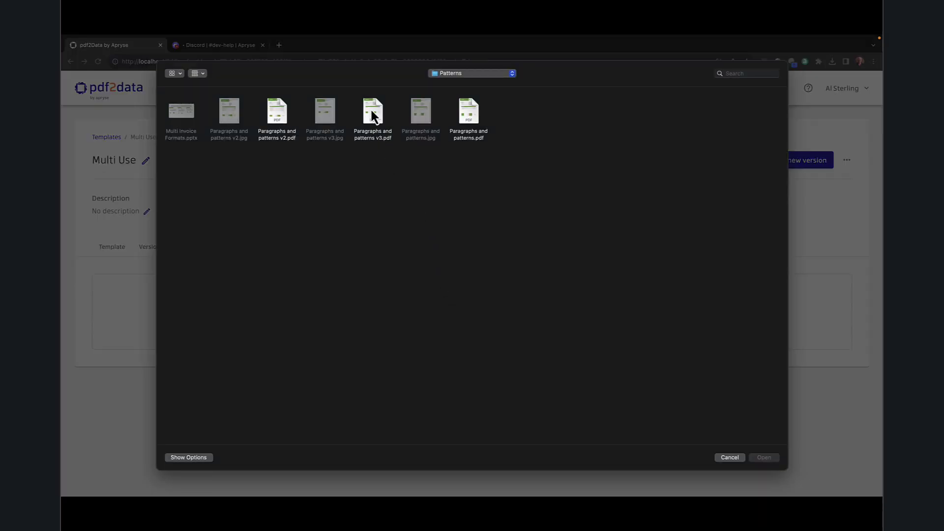
{"action": "left_click", "coordinate": [373, 117]}
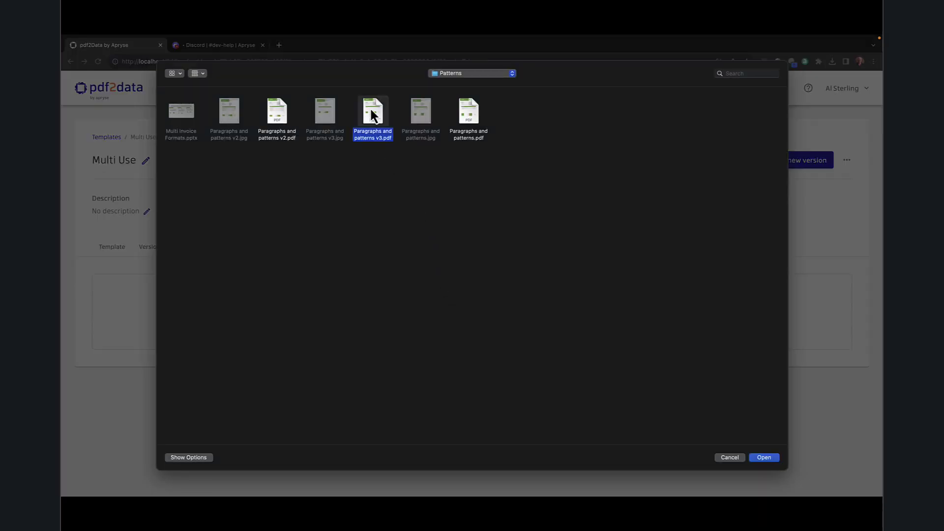
{"action": "left_click", "coordinate": [775, 458]}
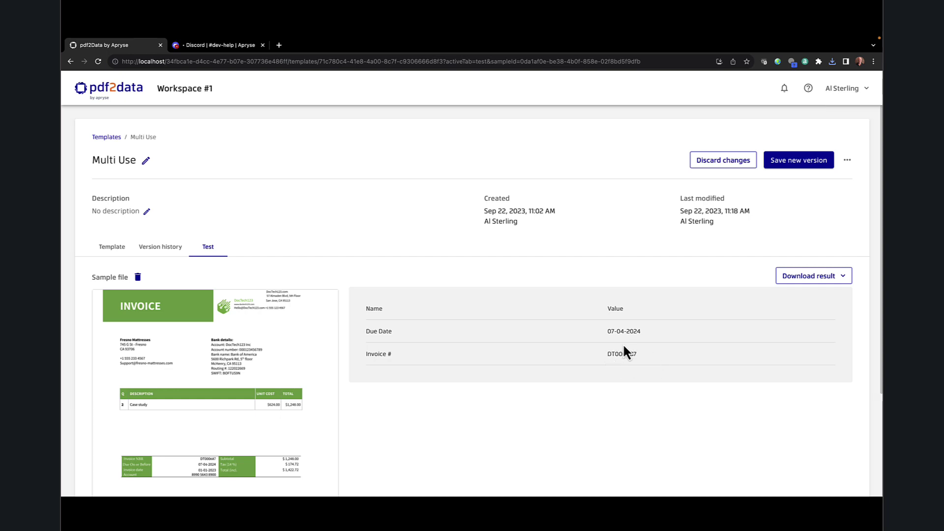
{"action": "left_click", "coordinate": [793, 274]}
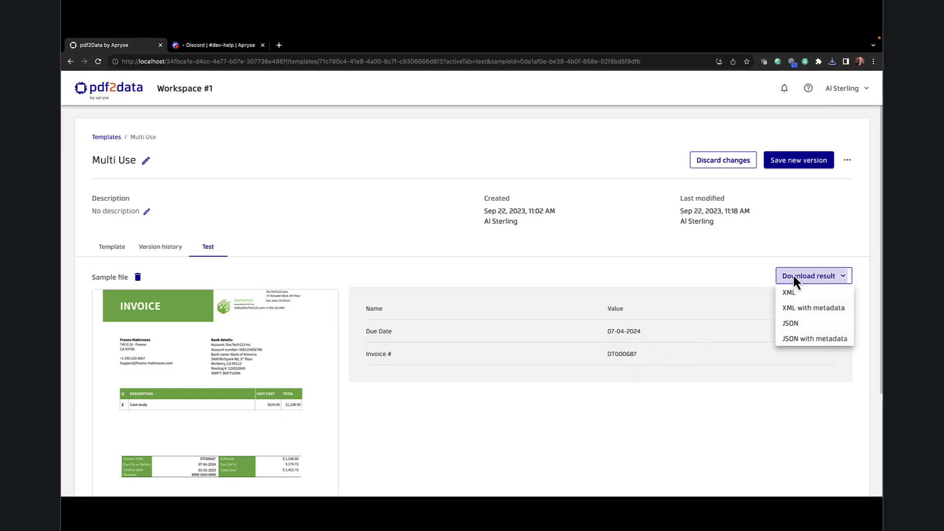
{"action": "left_click", "coordinate": [791, 323]}
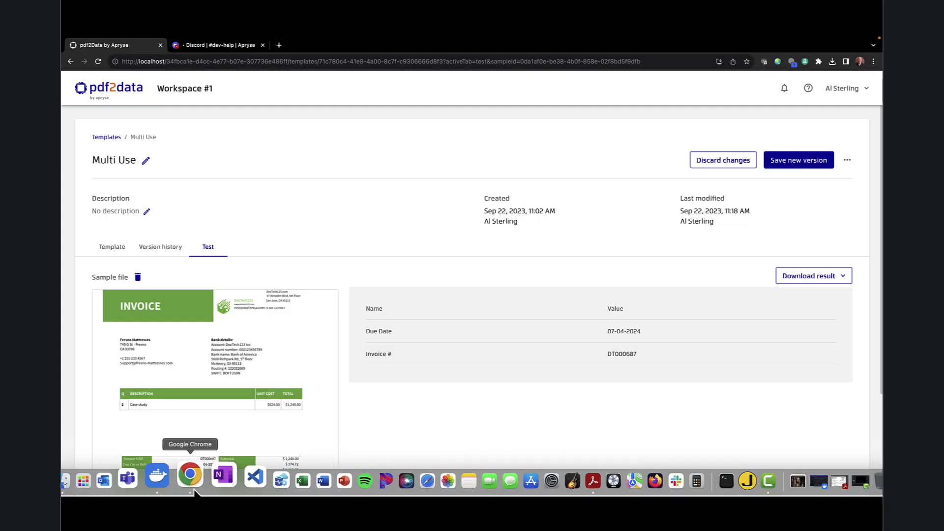
Step: Open the three Multi Use JSON files from Finder's Downloads folder in VS Code and review each one's Due Date and Invoice # values
{"action": "left_click", "coordinate": [93, 484]}
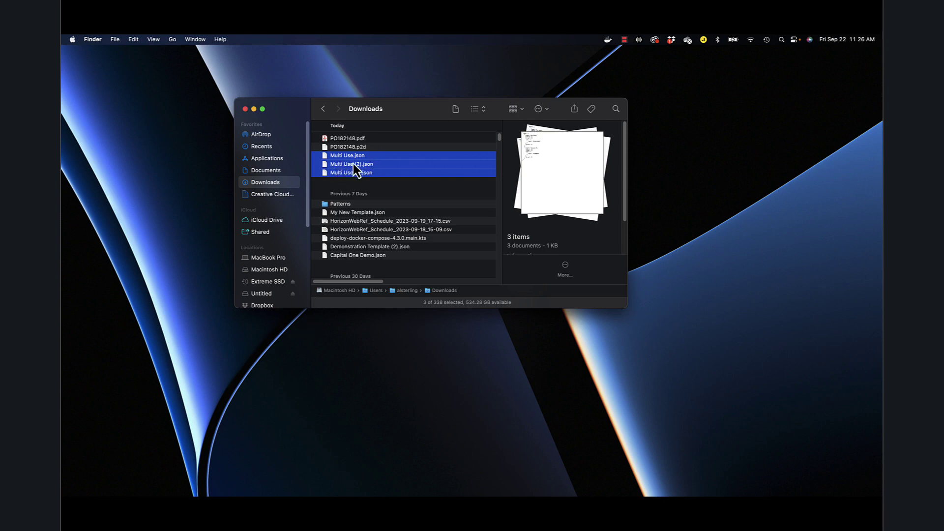
{"action": "right_click", "coordinate": [388, 162]}
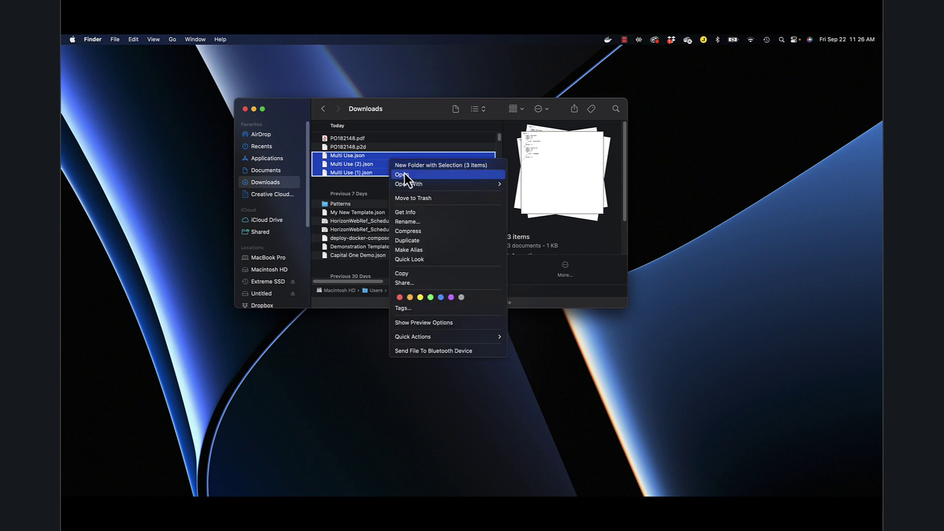
{"action": "left_click", "coordinate": [406, 175]}
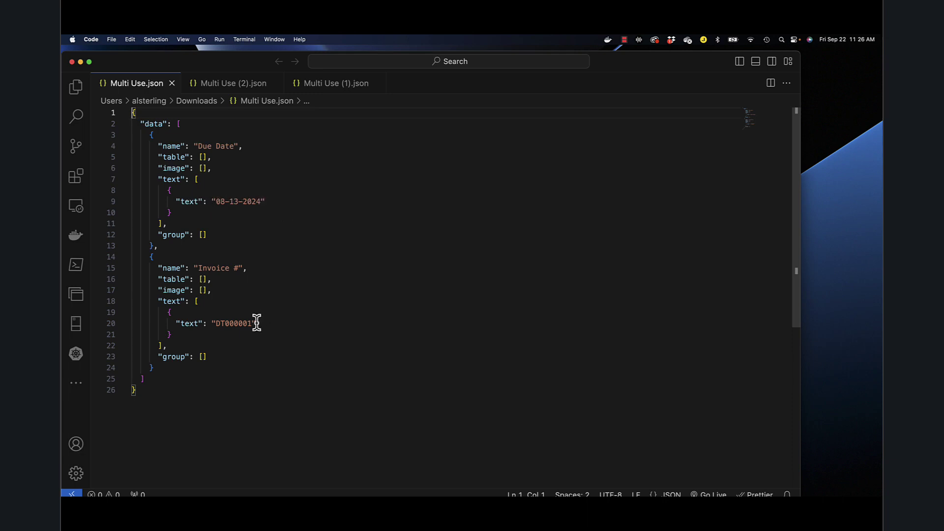
{"action": "left_click", "coordinate": [172, 83]}
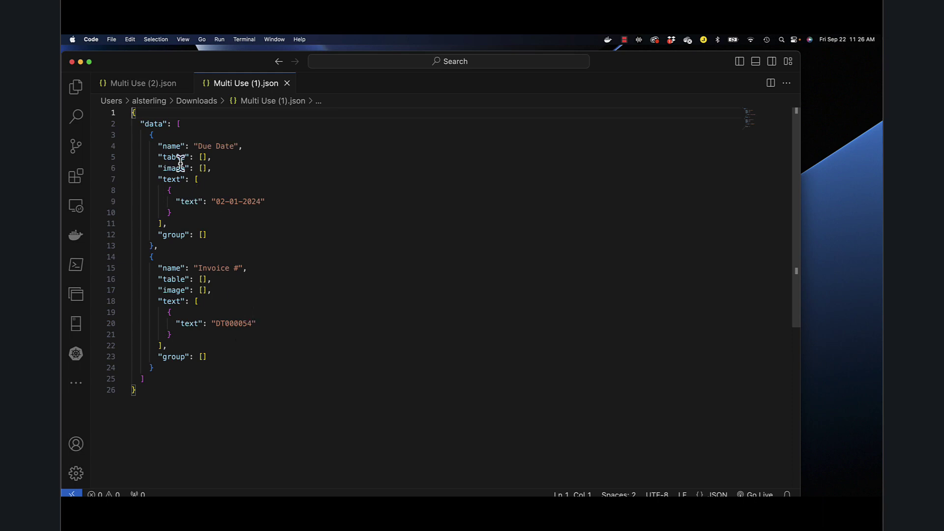
{"action": "left_click", "coordinate": [286, 84]}
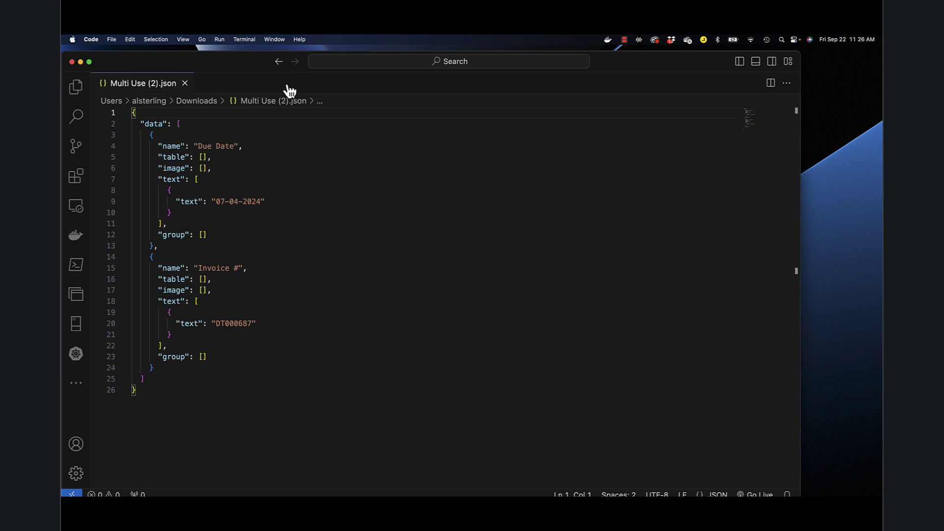